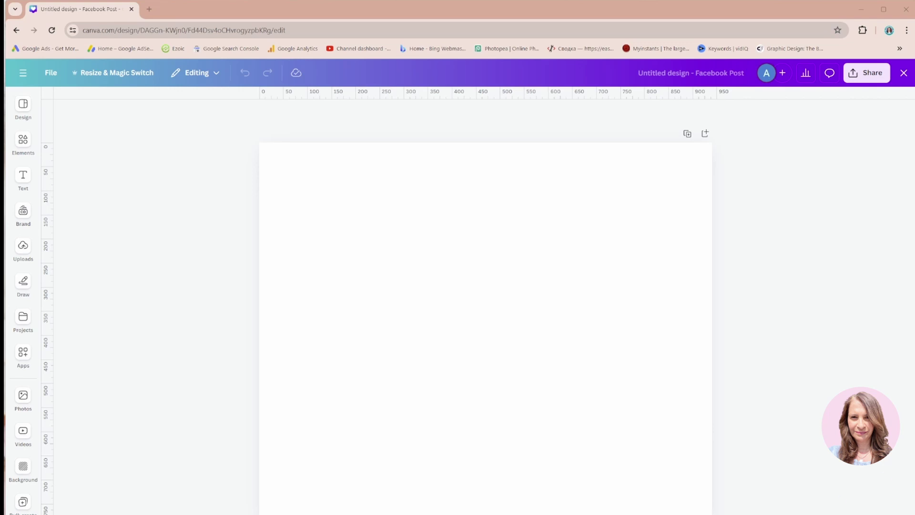
- Bring Edge to the front, widen its window, and open the Copilot sidebar pane
key(alt+Tab)
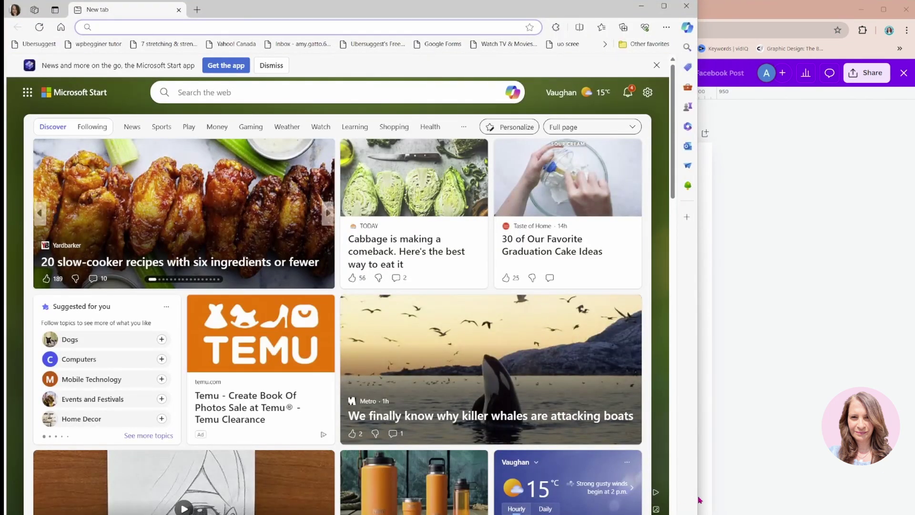
drag(698, 495, 911, 509)
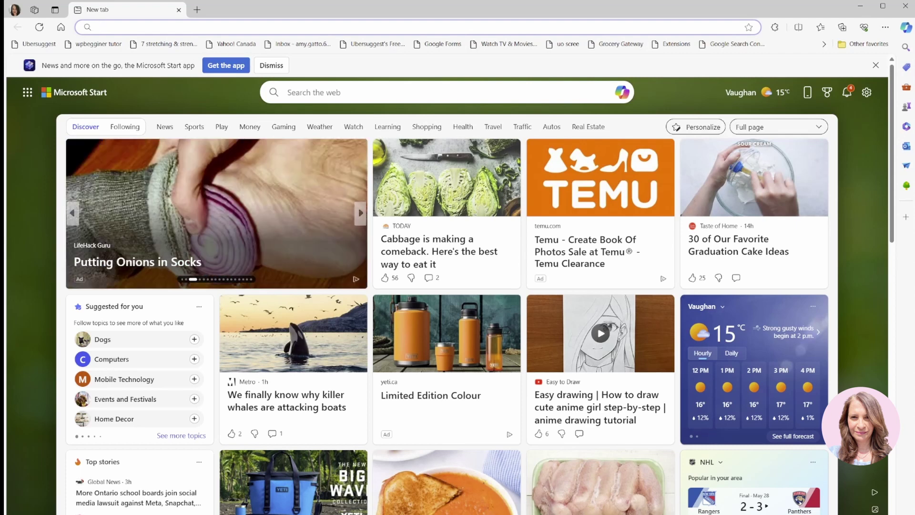
click(906, 28)
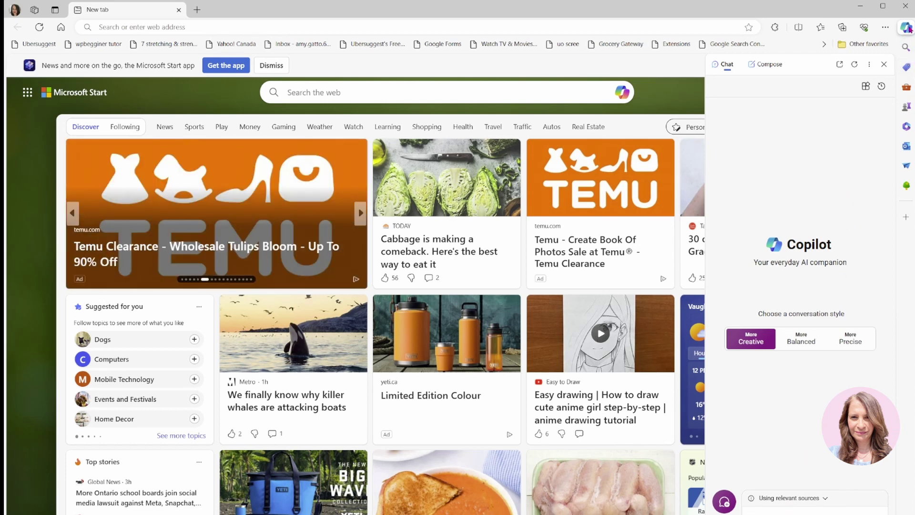
- Launch copilot.microsoft.com as a full page in a separate Edge tab
click(840, 64)
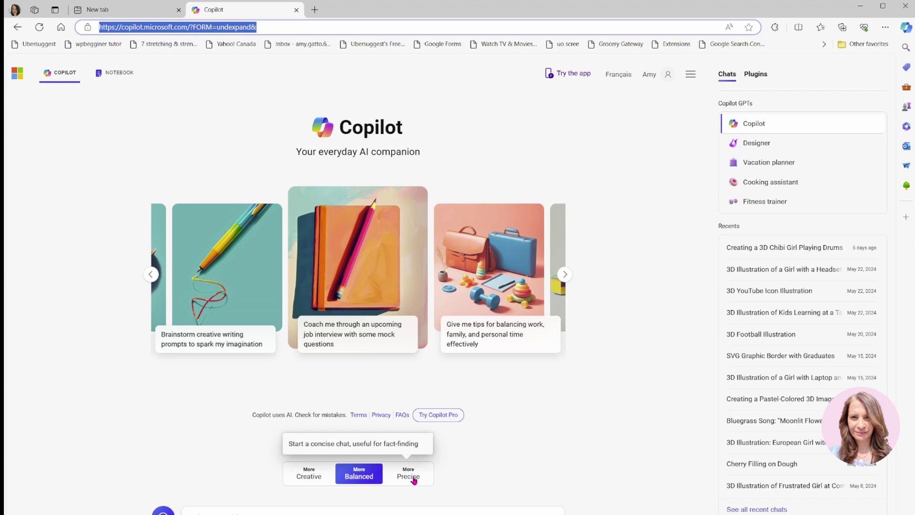
click(383, 513)
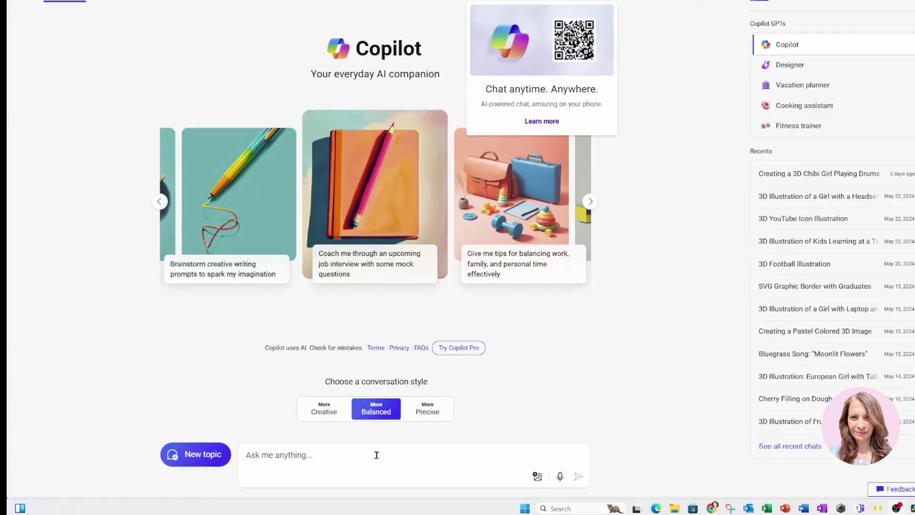
- Paste the 3D bear-with-blue-butterfly-in-forest prompt into the chat box and remove the attached image
click(359, 514)
key(ctrl+v)
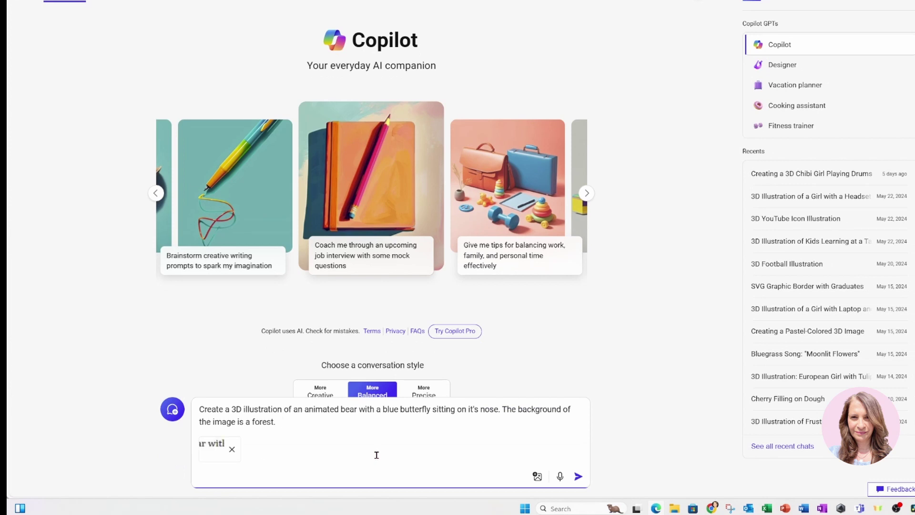
click(232, 449)
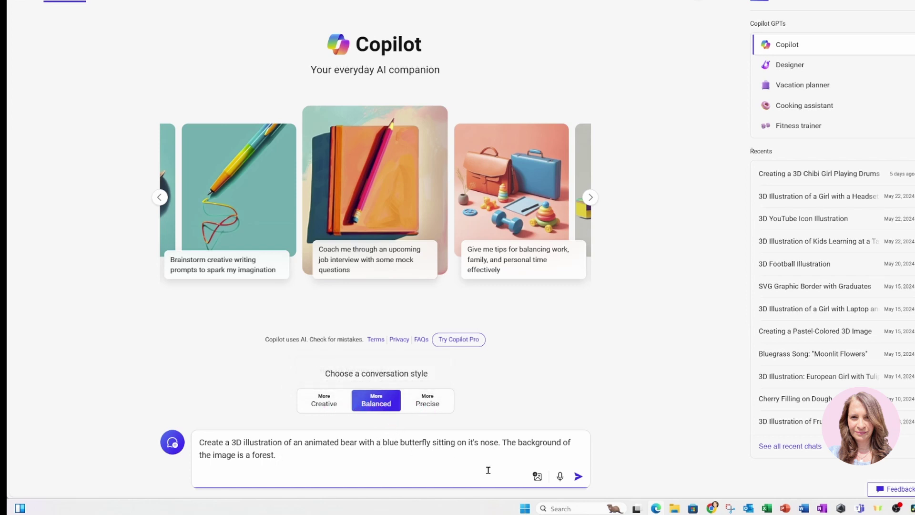
- Submit the bear-and-butterfly image prompt to Copilot
click(578, 478)
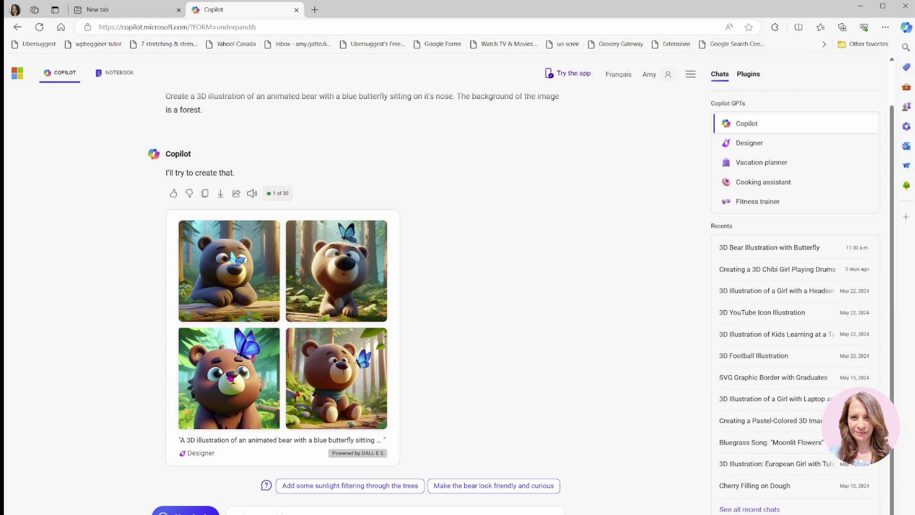
- Enlarge the first bear image, browse its art styles, and download it as Designer.png
click(227, 284)
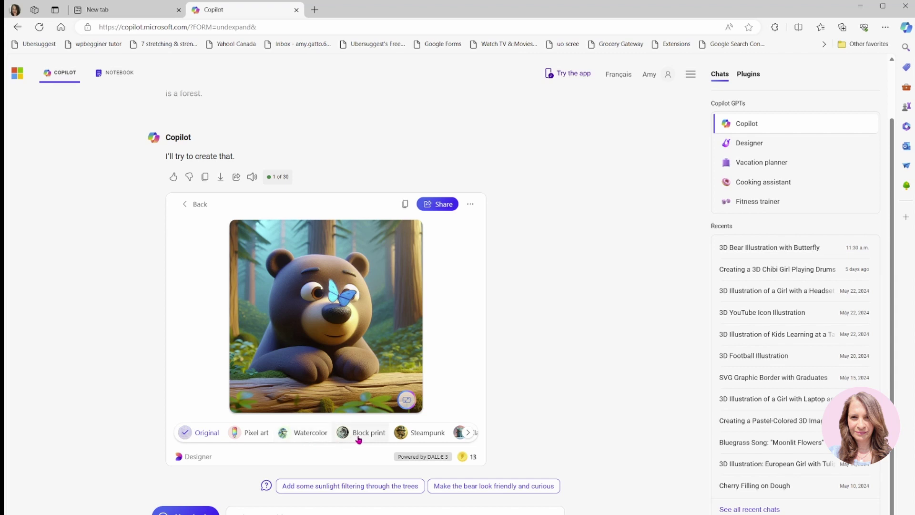
click(468, 433)
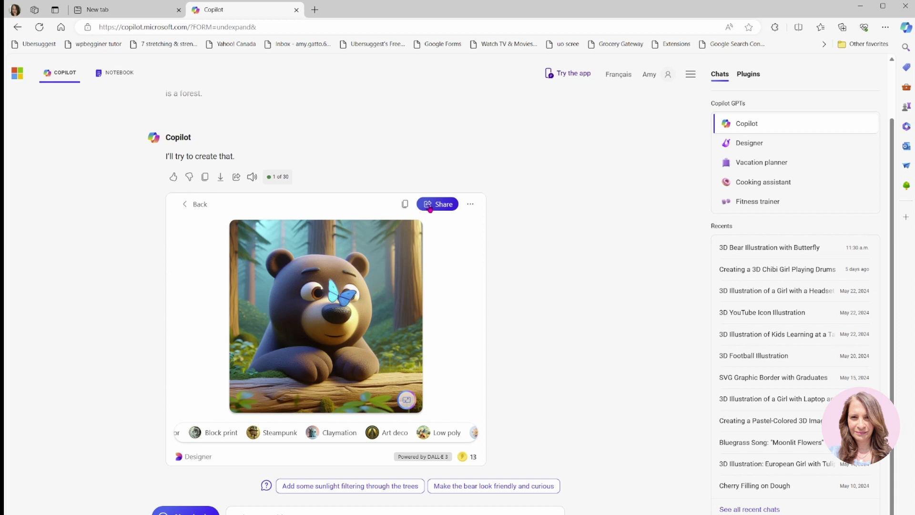
click(471, 206)
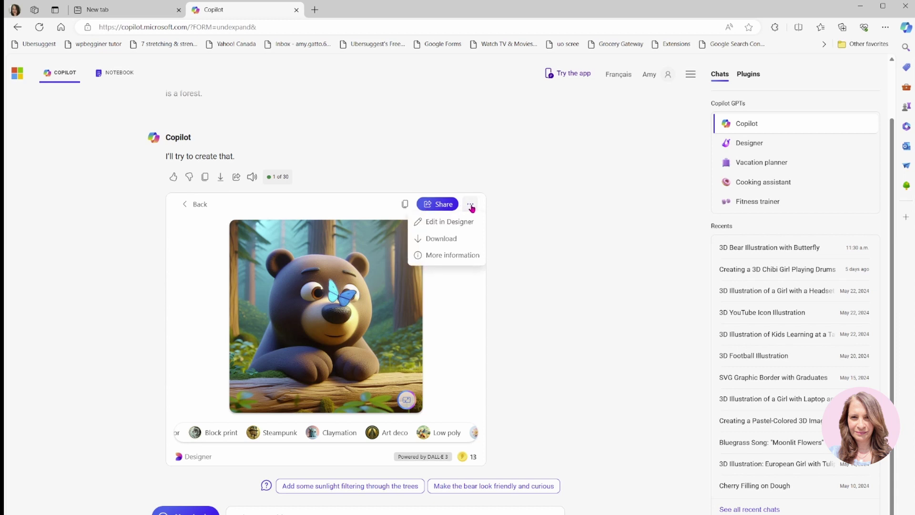
click(436, 241)
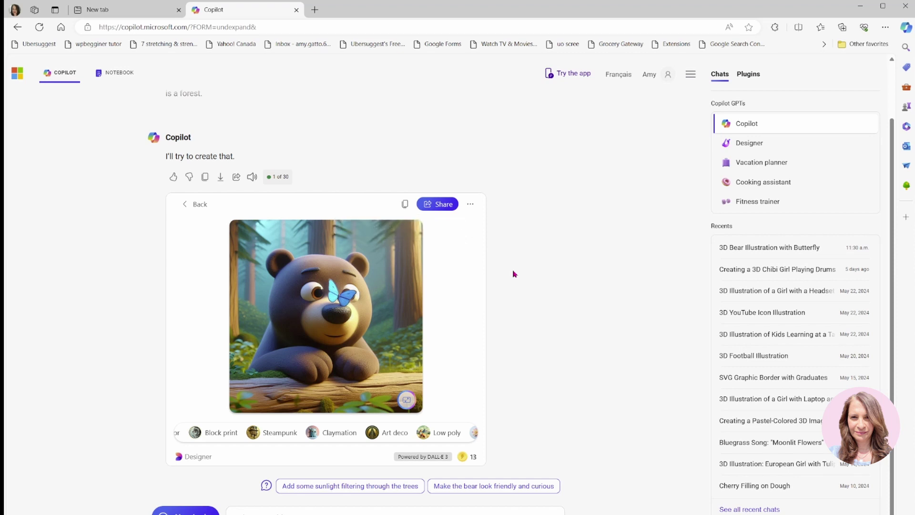
mouse_move(293, 96)
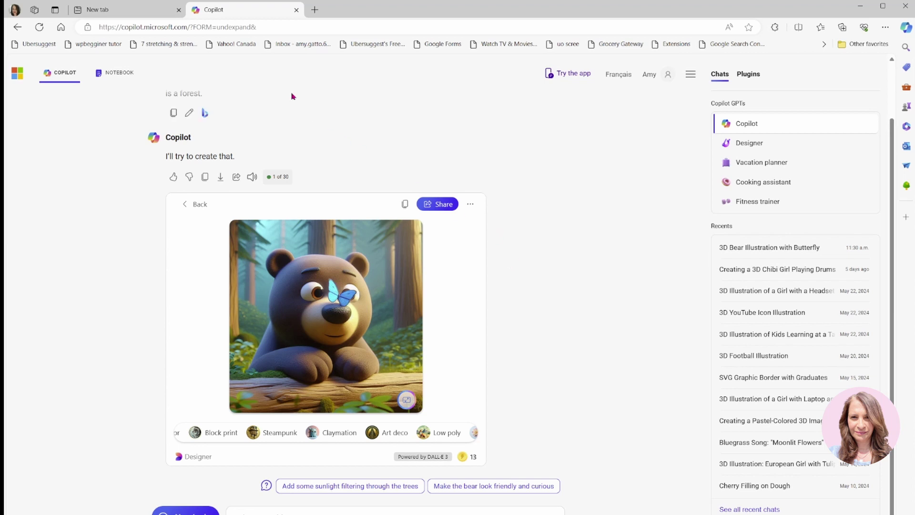
- Search Bing for 'designer 365' from the address bar
click(279, 27)
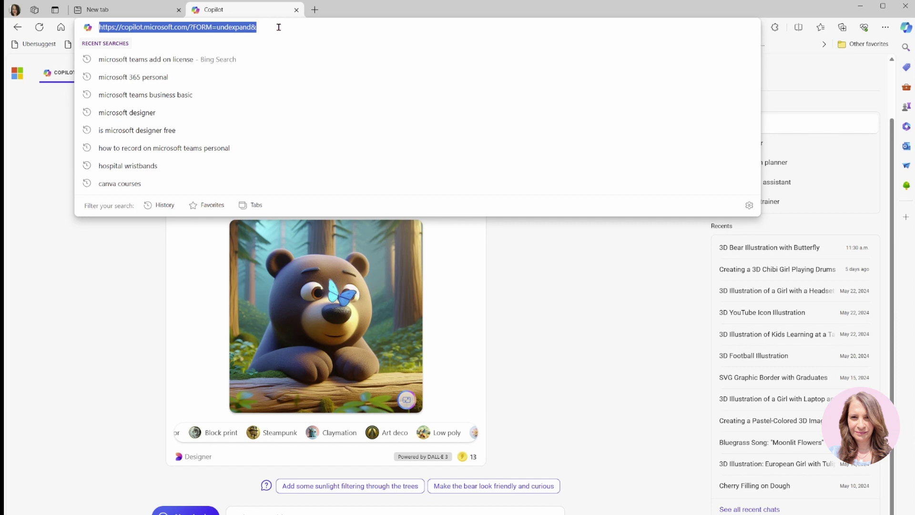
text(desi)
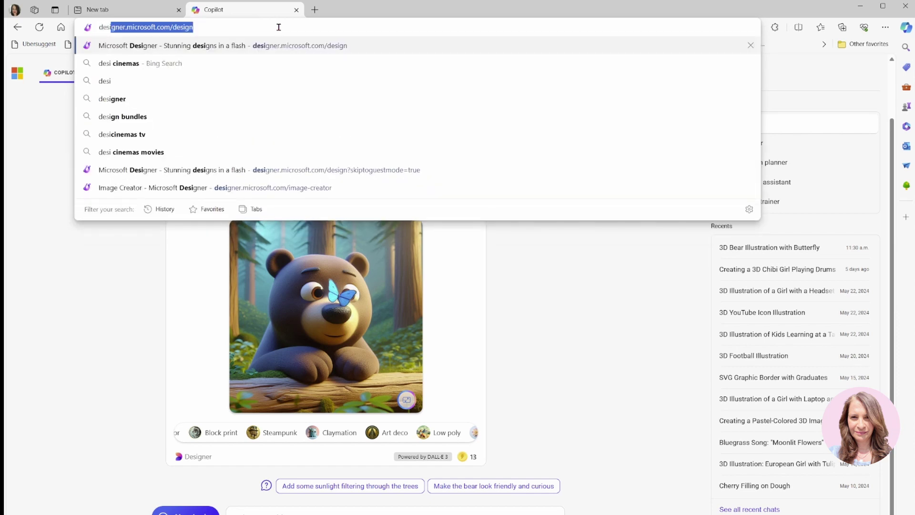
text(gner )
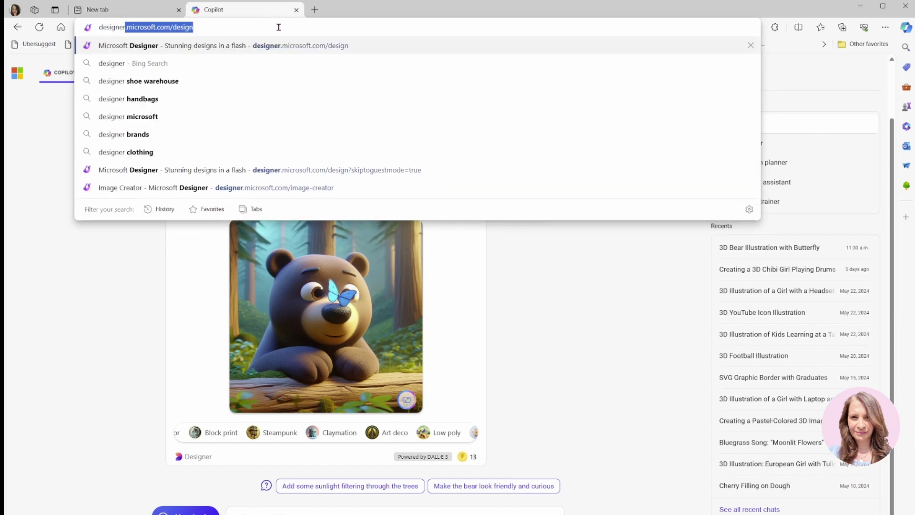
text(365)
key(Return)
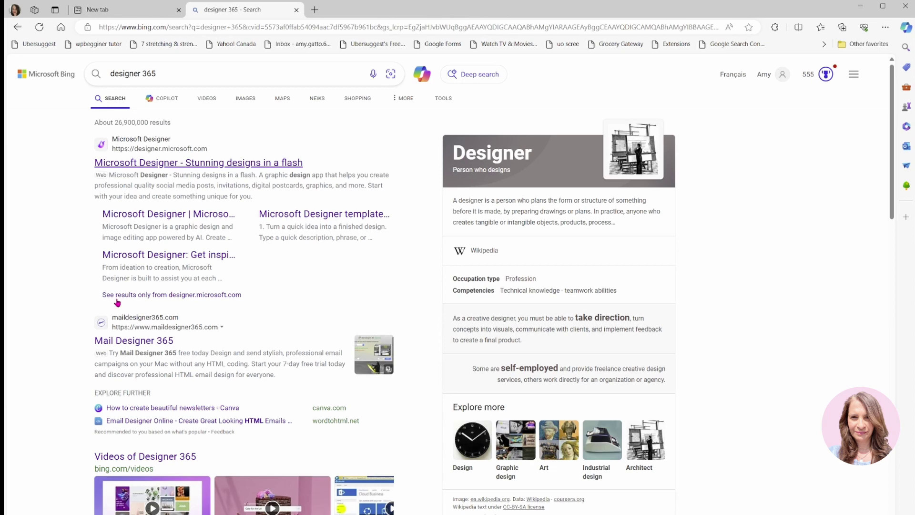
- Open Microsoft Designer in a new tab and start Sticker Creator from the napping cat template
click(167, 164)
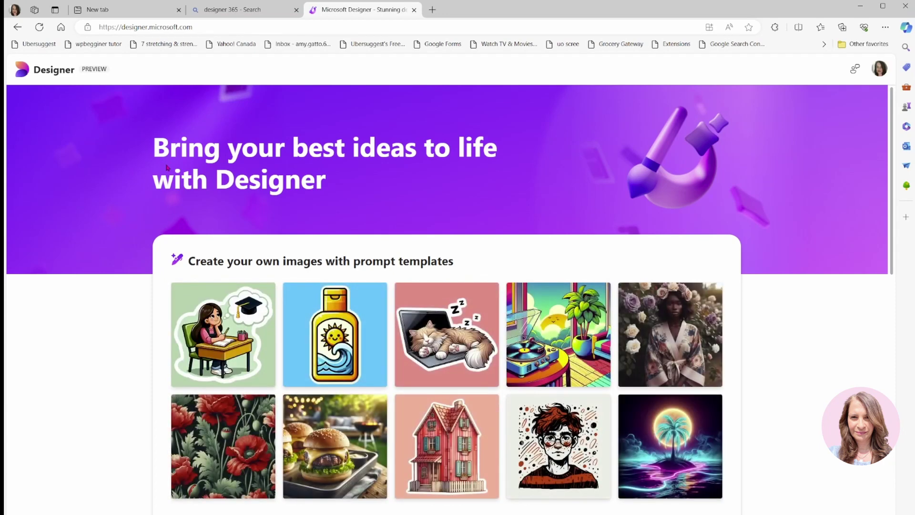
mouse_move(191, 303)
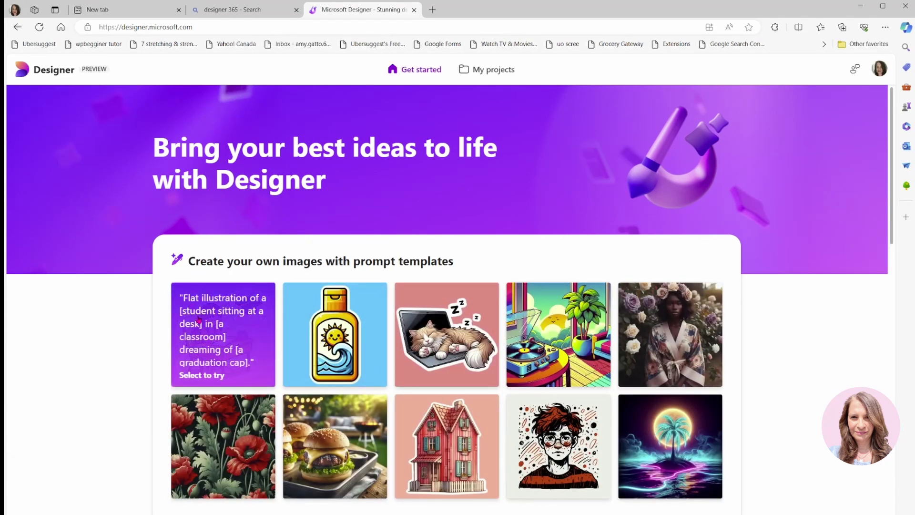
mouse_move(328, 293)
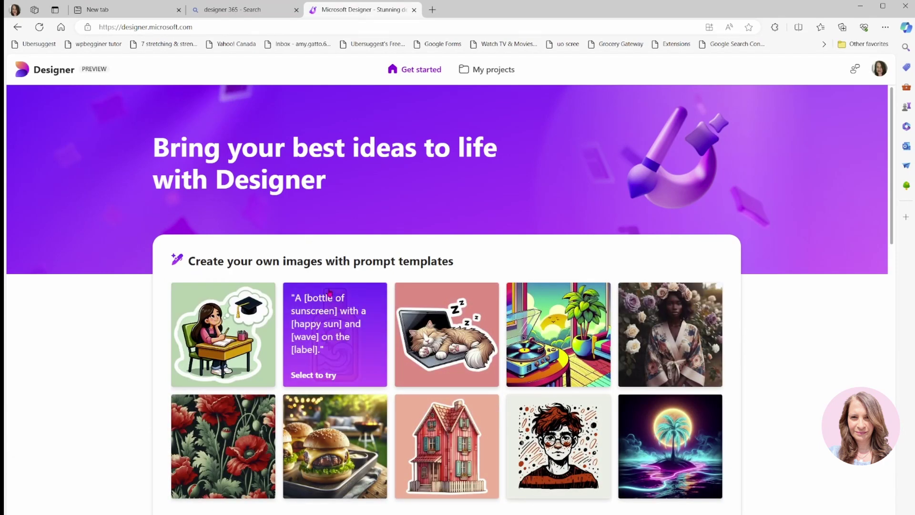
mouse_move(522, 357)
scroll(543, 373, down, 1)
scroll(542, 372, down, 2)
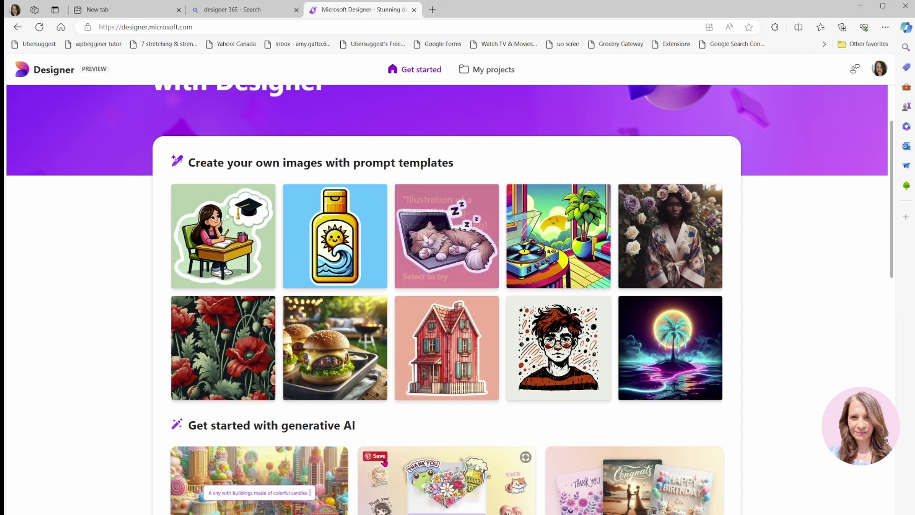
mouse_move(421, 281)
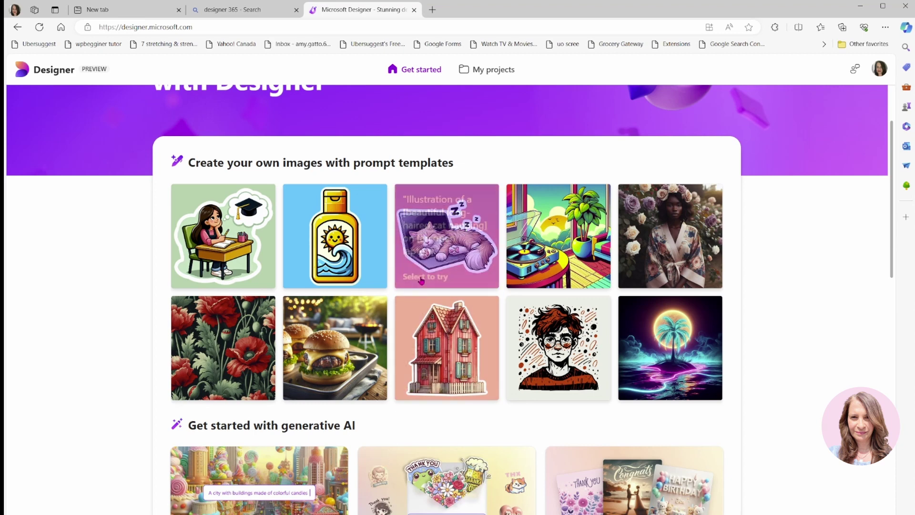
click(453, 231)
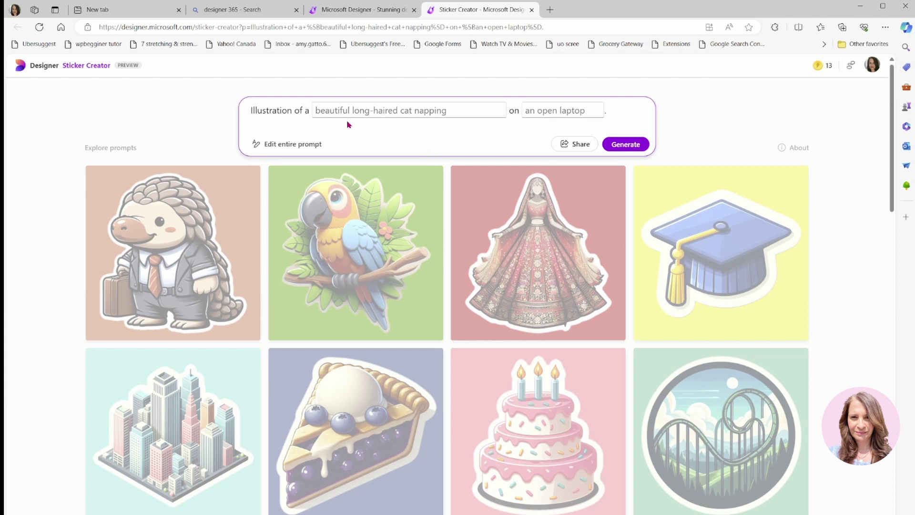
- Change the sticker prompt fields to 'blue butterfly' and 'brown bear'
drag(316, 110, 502, 124)
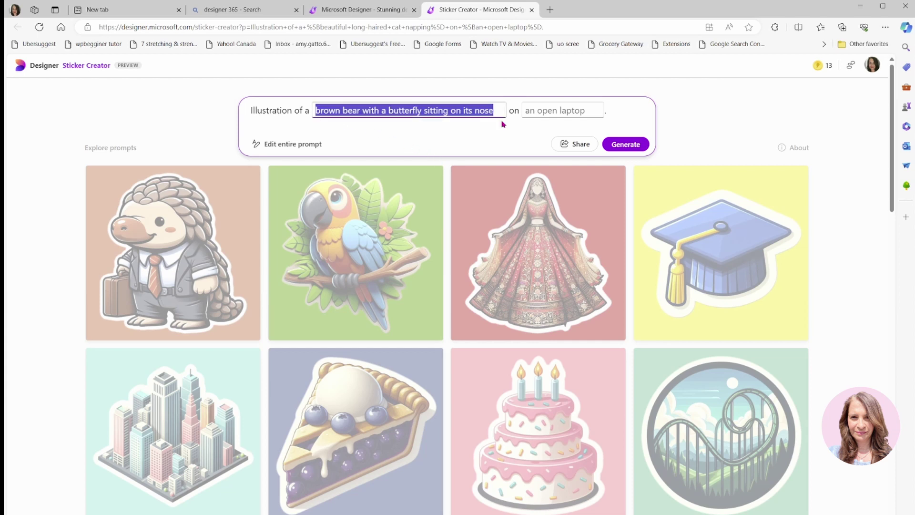
text(bu)
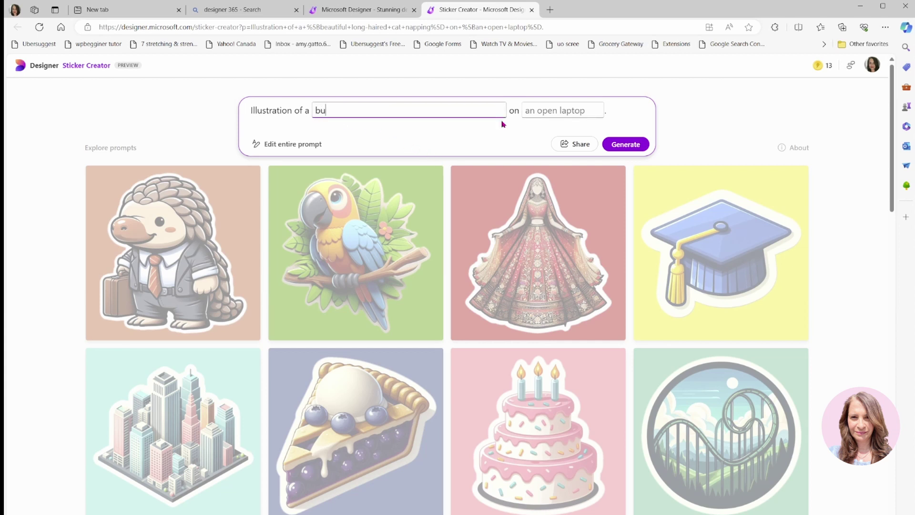
key(BackSpace)
text(lue butterfly)
click(525, 119)
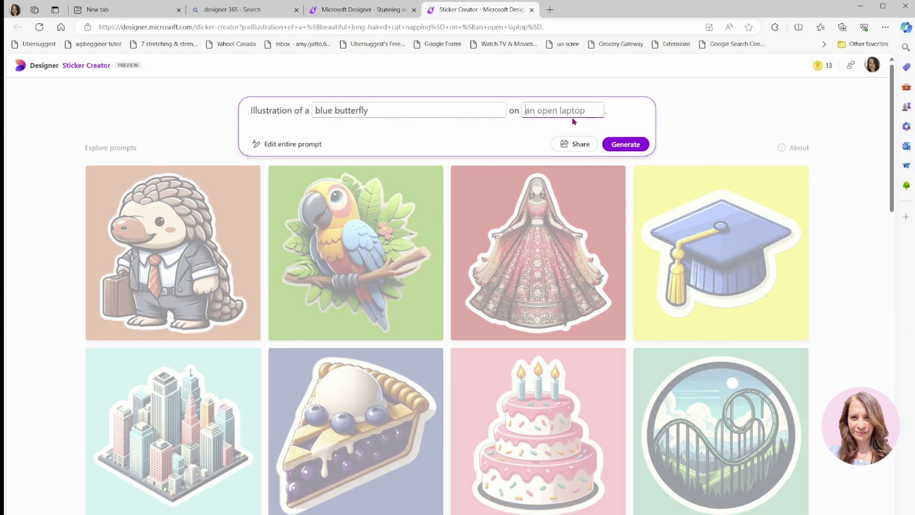
text(brown bear)
- Generate the stickers and download the second bear sticker as Designer (1).png
click(626, 149)
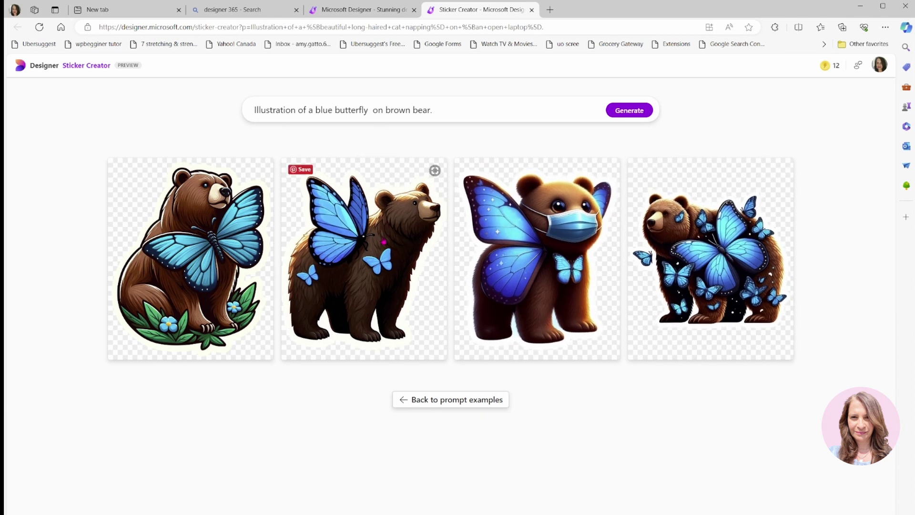
click(384, 242)
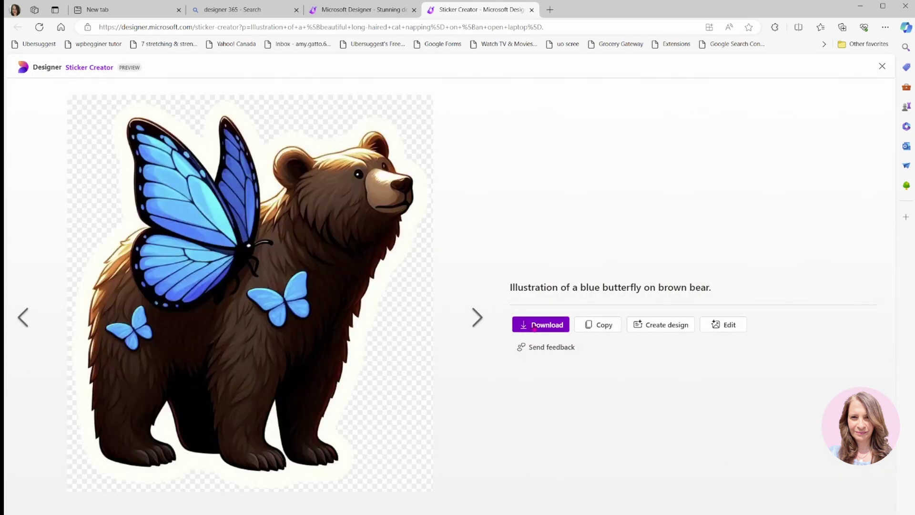
click(534, 328)
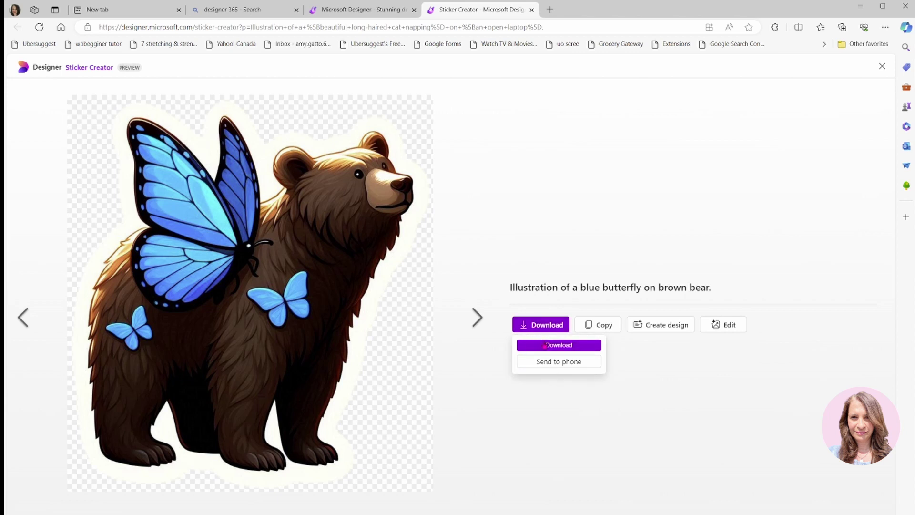
click(545, 346)
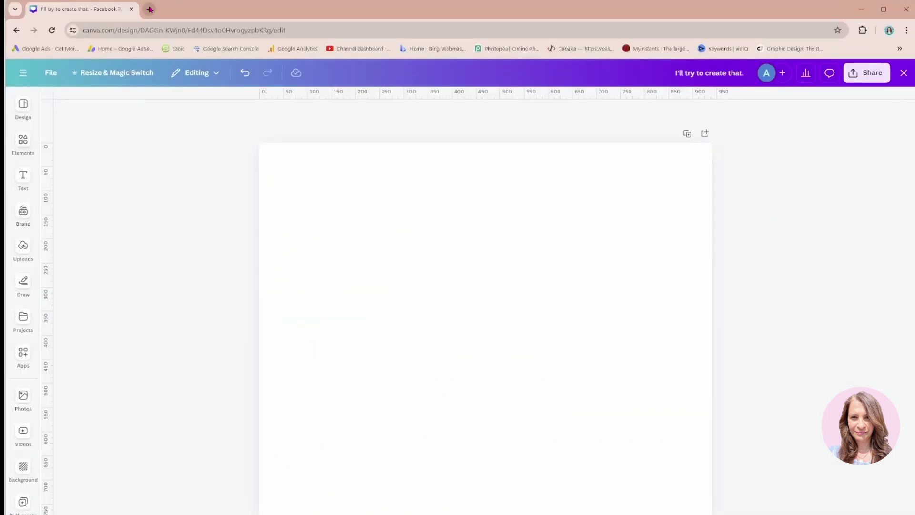
- Open a new Chrome tab and enter 'gencraft' in the address bar
click(149, 9)
click(163, 29)
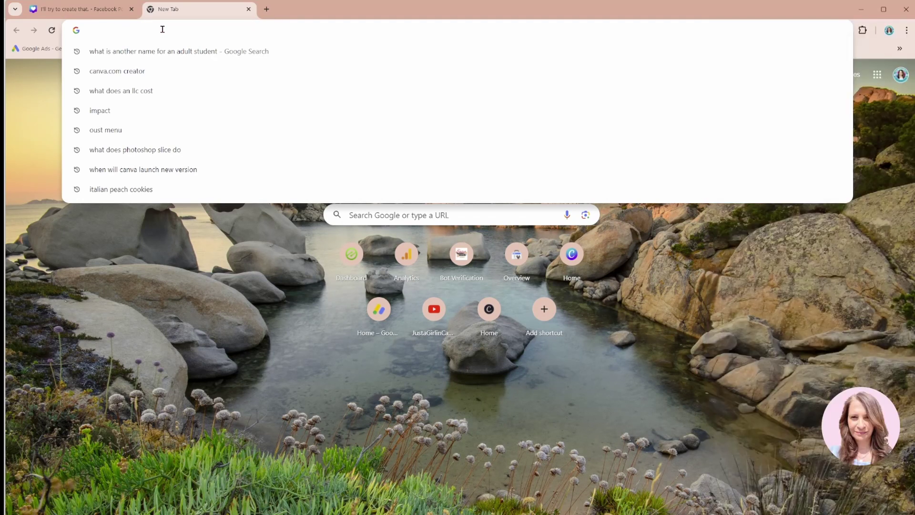
text(ge)
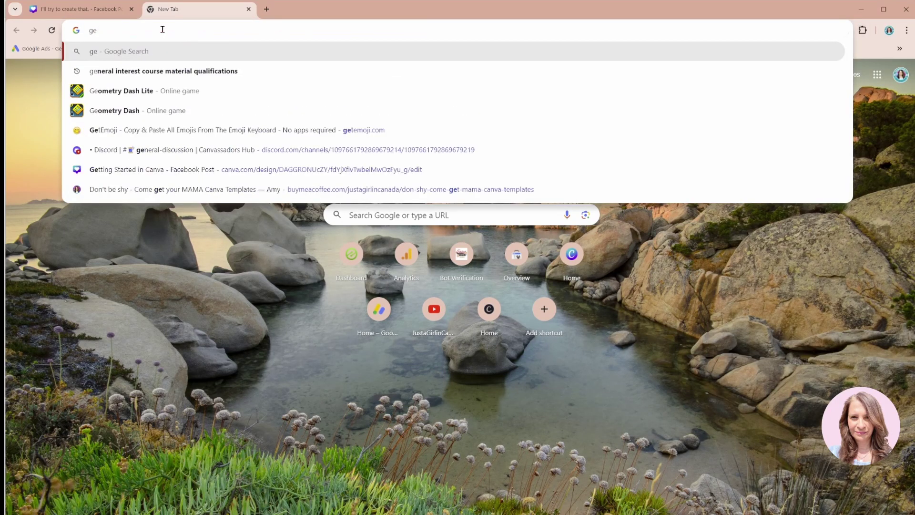
text(ncraft)
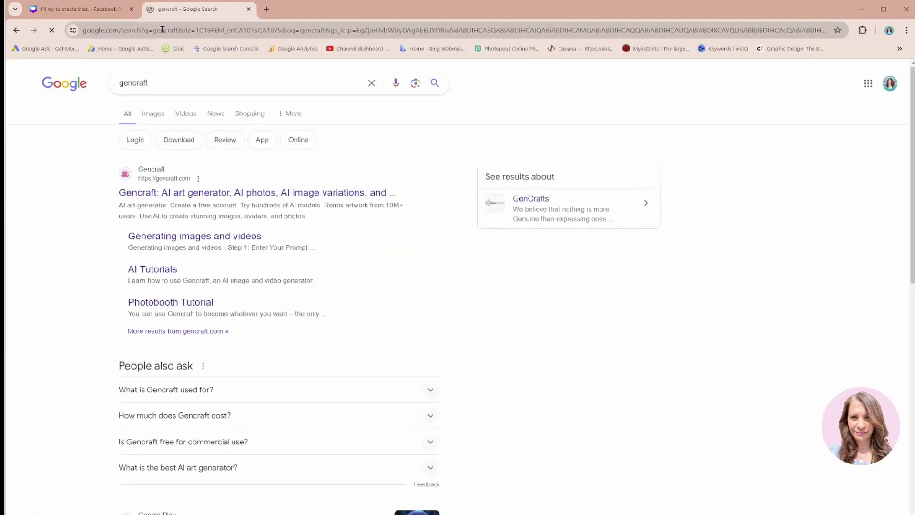
- Open the Gencraft site, sign in with Google, and dismiss the Gencraft Pro upgrade offer
click(132, 194)
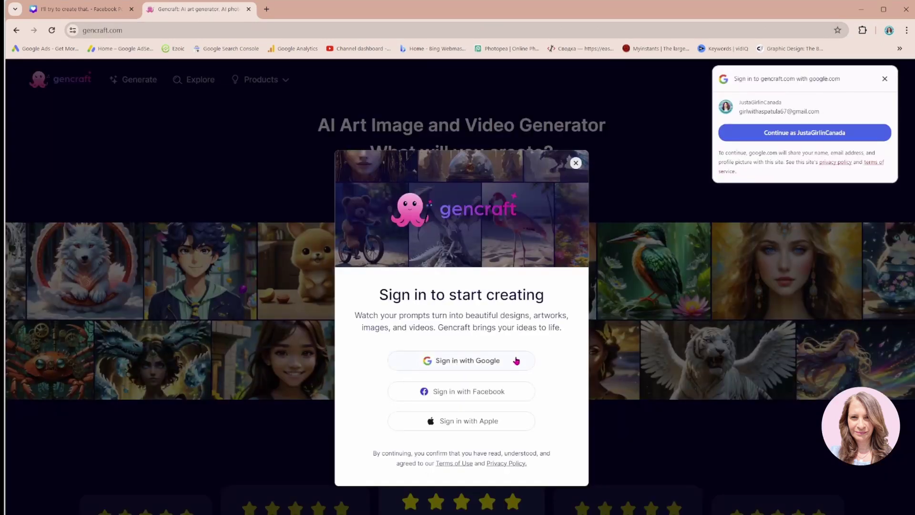
click(767, 131)
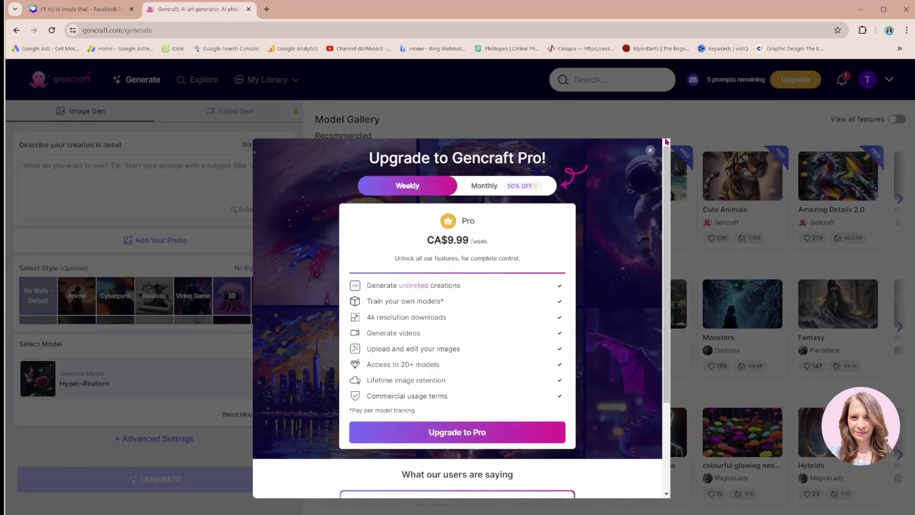
click(675, 125)
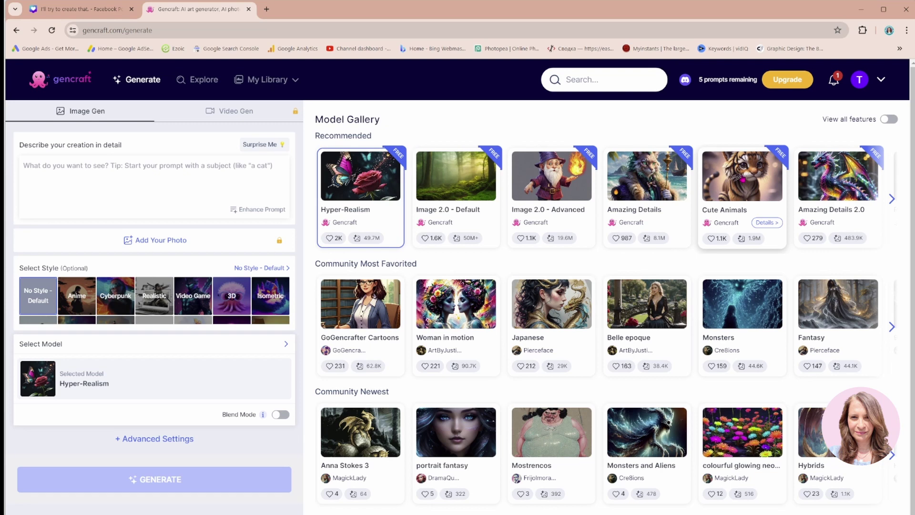
- Select the Cute Animals model from the Recommended row of the Model Gallery
click(742, 181)
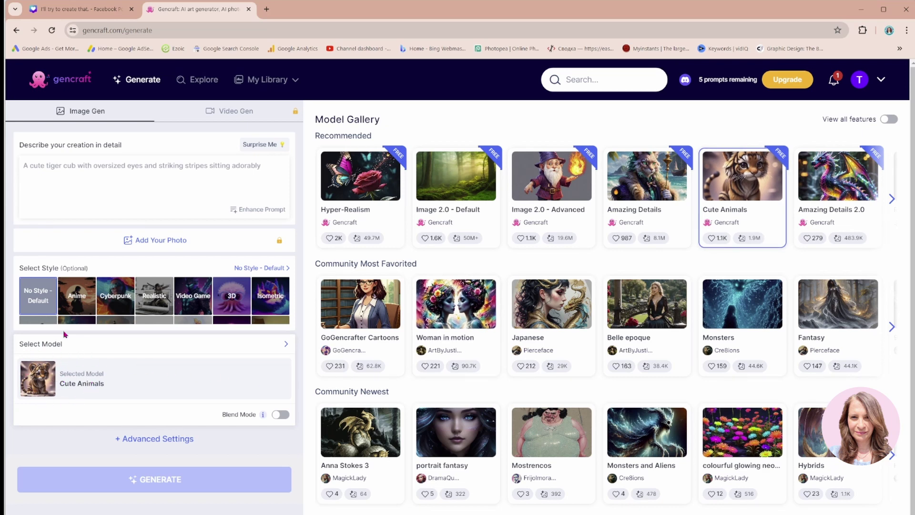
- Paste the 3D bear with a blue butterfly on its nose prompt and enhance it
click(41, 166)
text(Create a 3D illustration of an animated bear with a blue butterfly sitting on it's nose. The background of the image is a forest.)
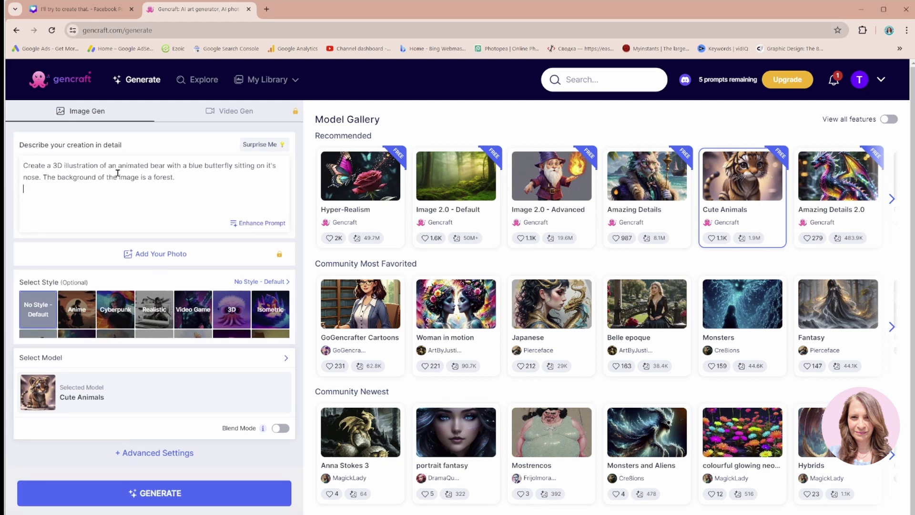
click(252, 224)
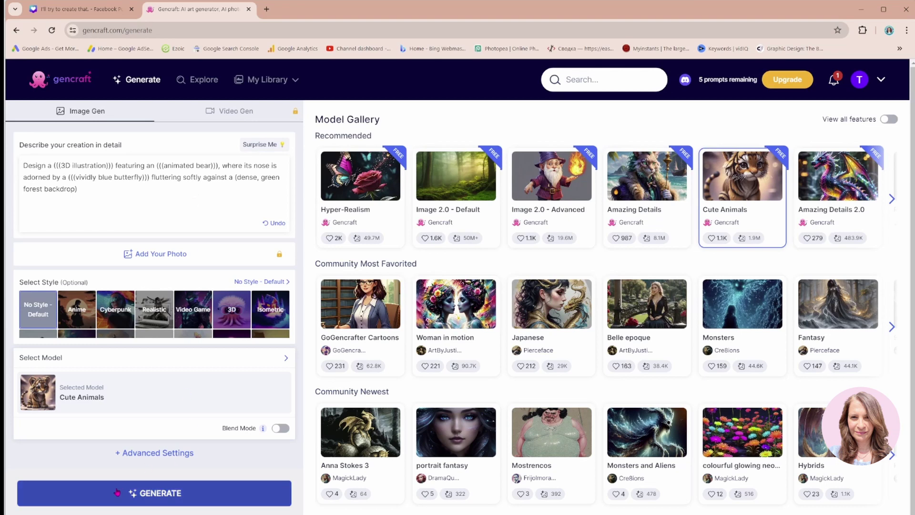
- Generate two bear-with-blue-butterfly images from the enhanced prompt
click(143, 498)
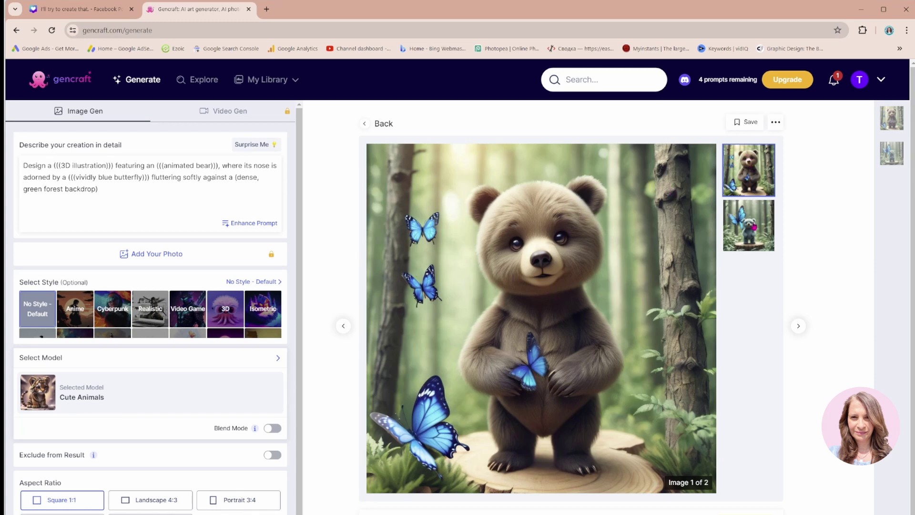
- Download the first brown bear cub image in HD, then return to the Canva design tab
click(755, 227)
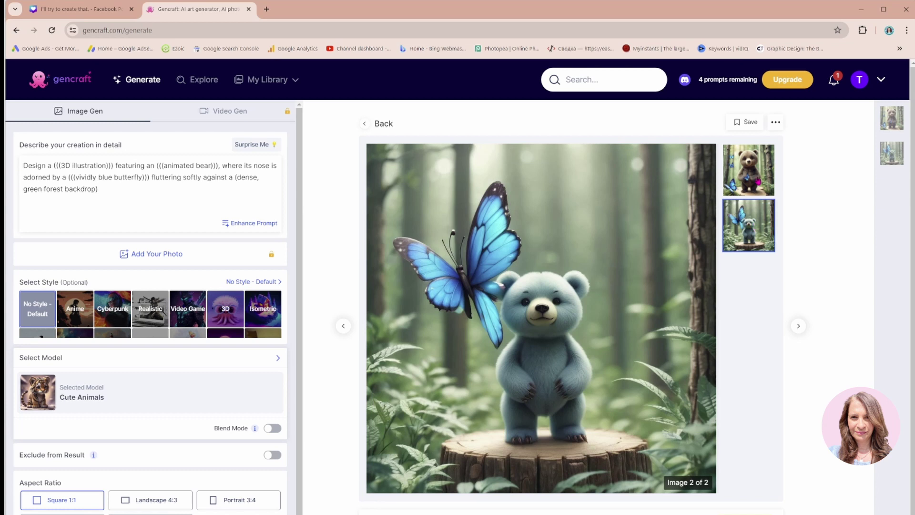
click(758, 181)
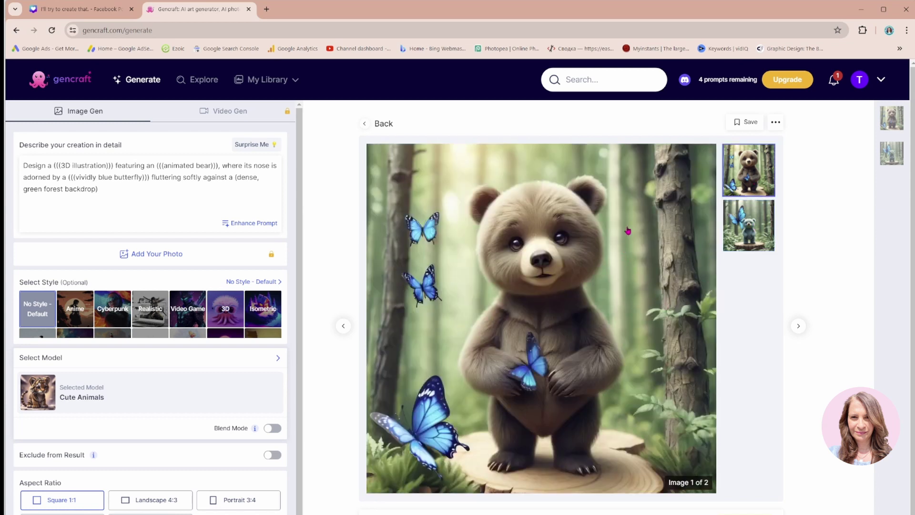
click(777, 123)
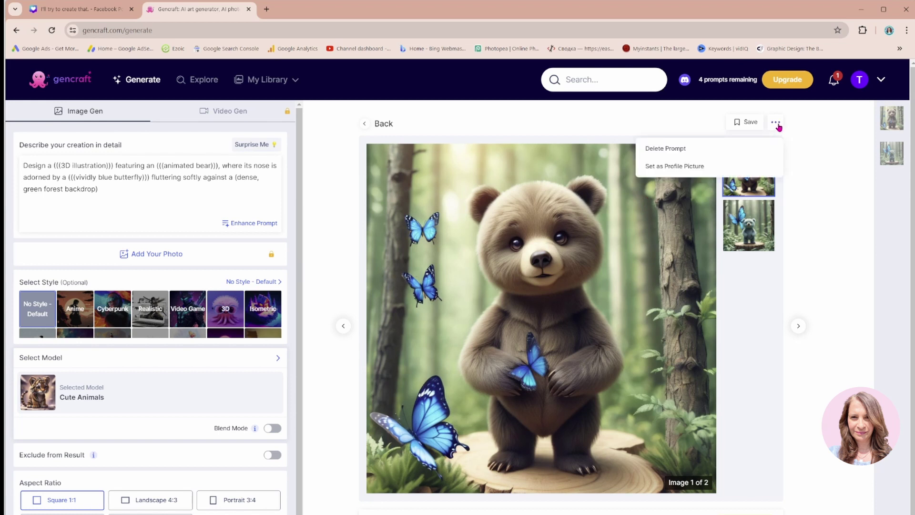
click(680, 213)
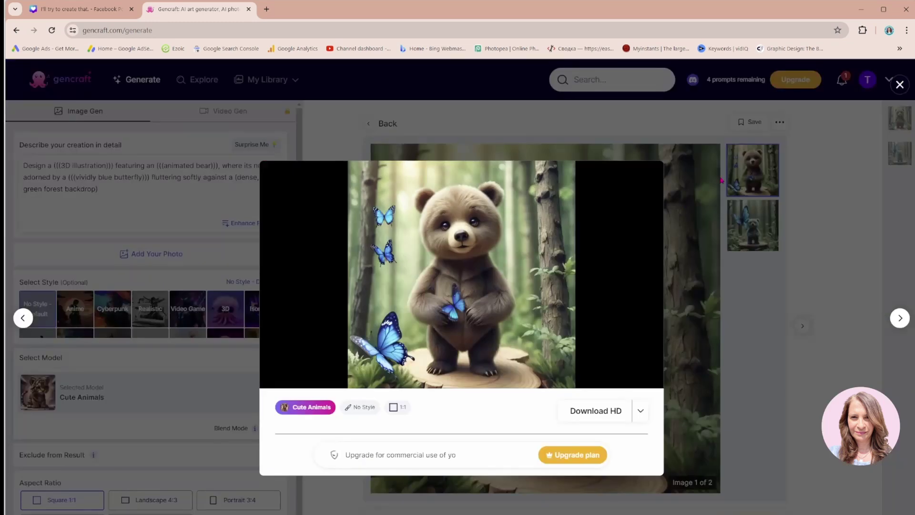
click(616, 413)
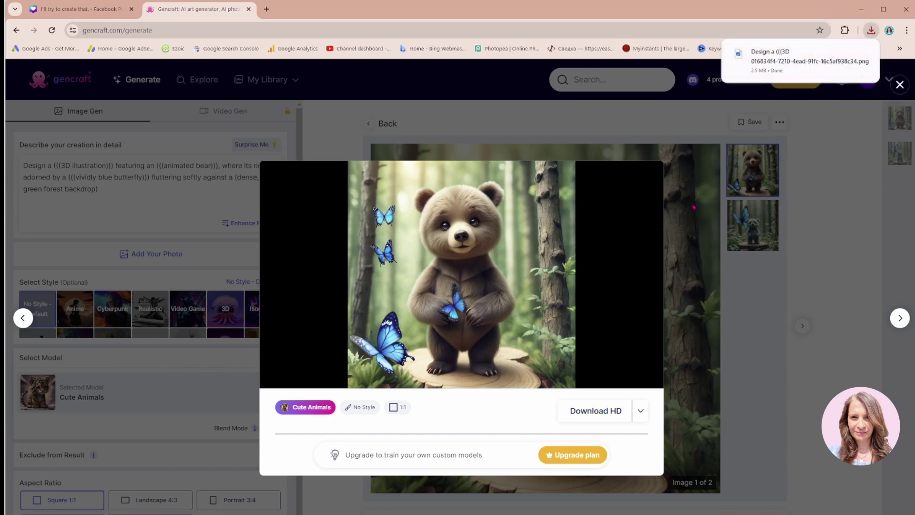
click(665, 231)
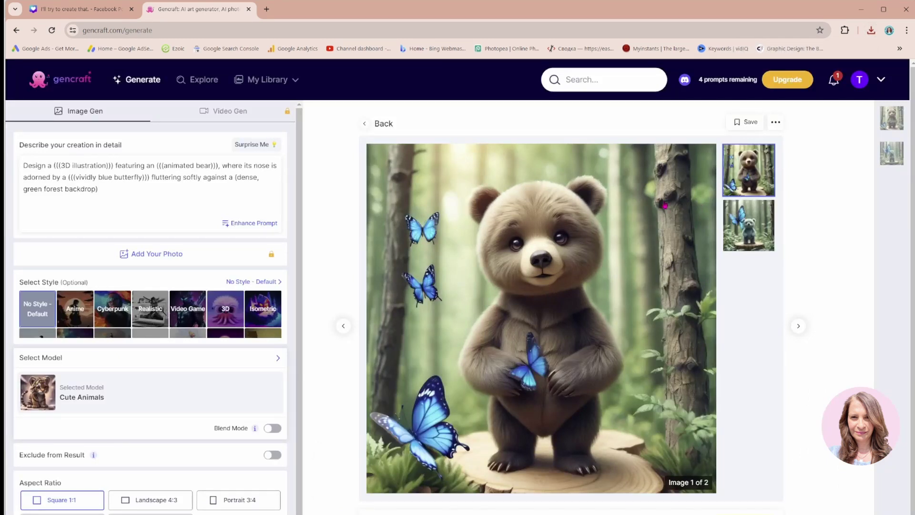
click(862, 10)
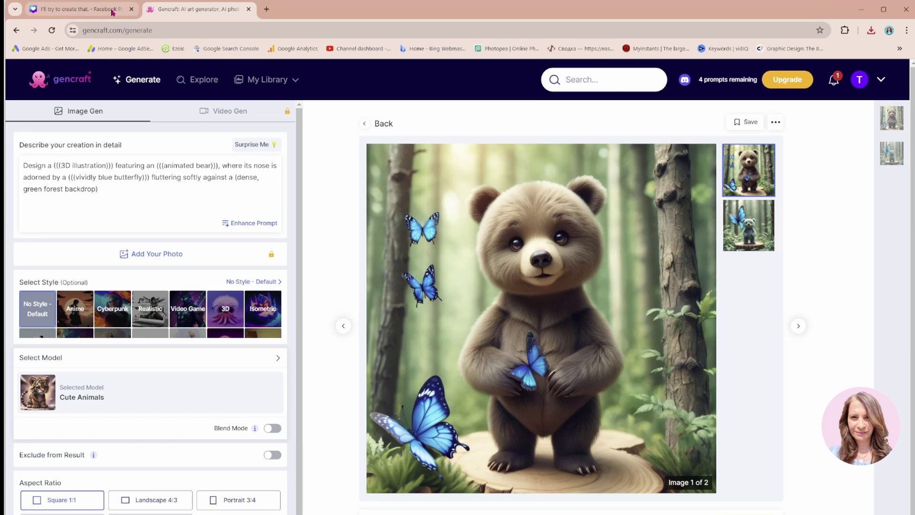
click(113, 12)
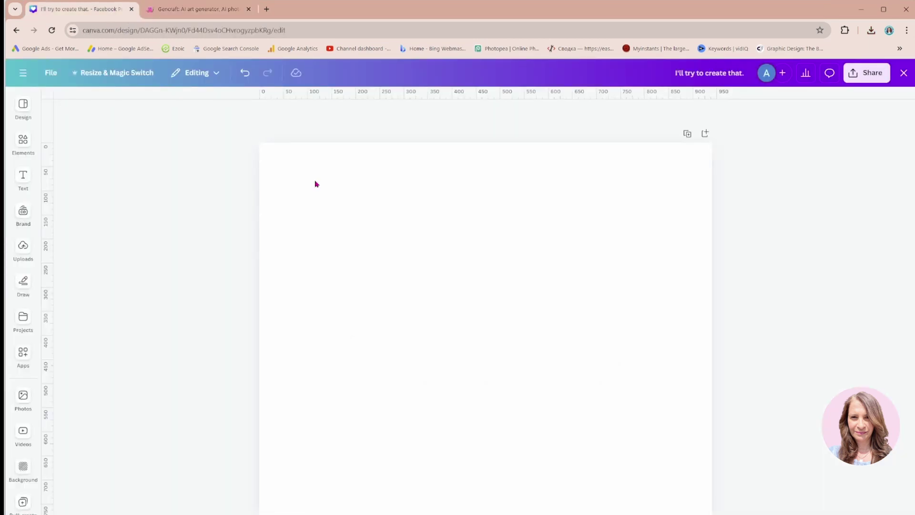
- Open the Mojo AI app from Apps and switch its generator to Express mode
click(23, 355)
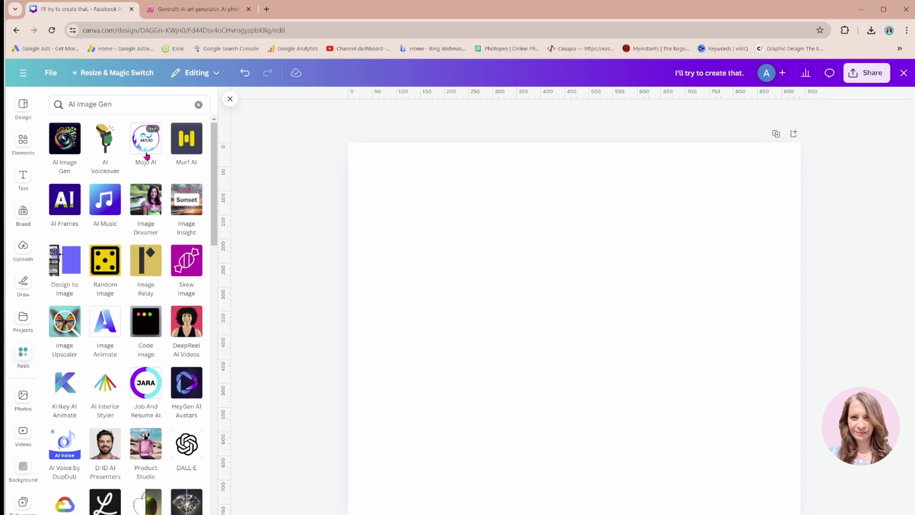
click(147, 149)
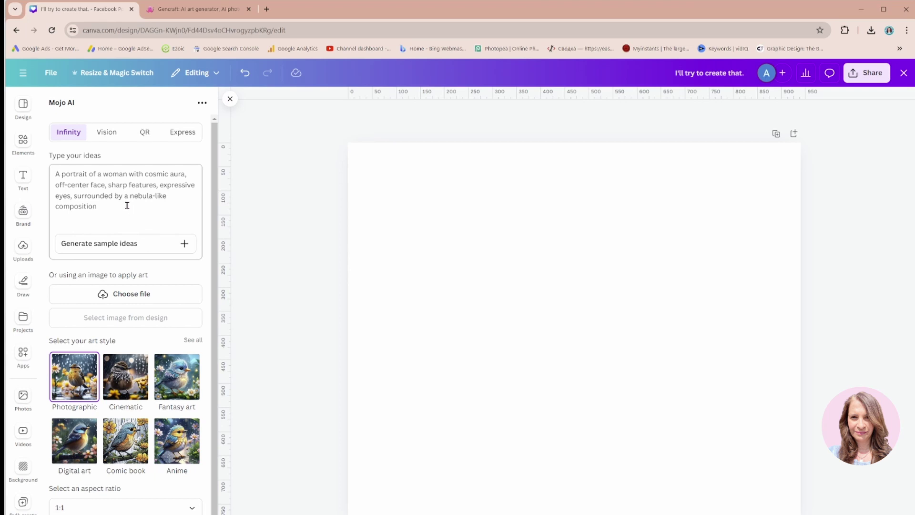
click(106, 133)
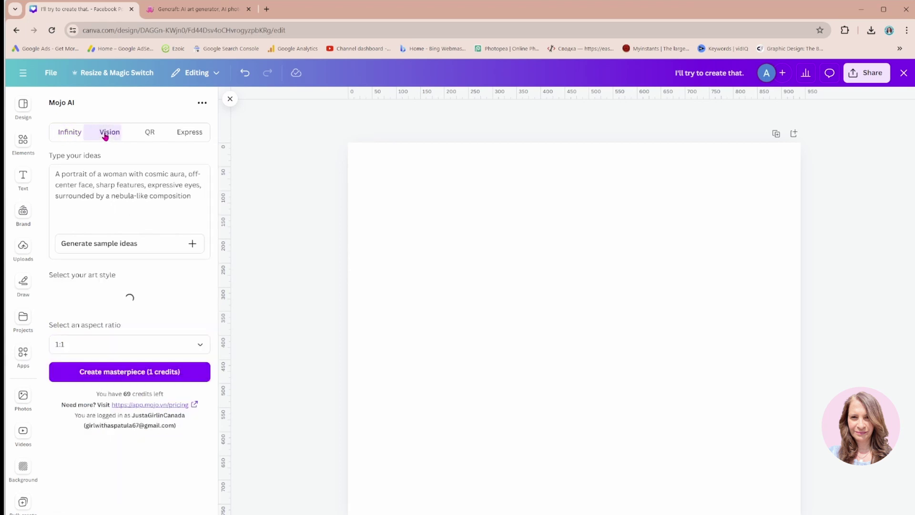
click(151, 134)
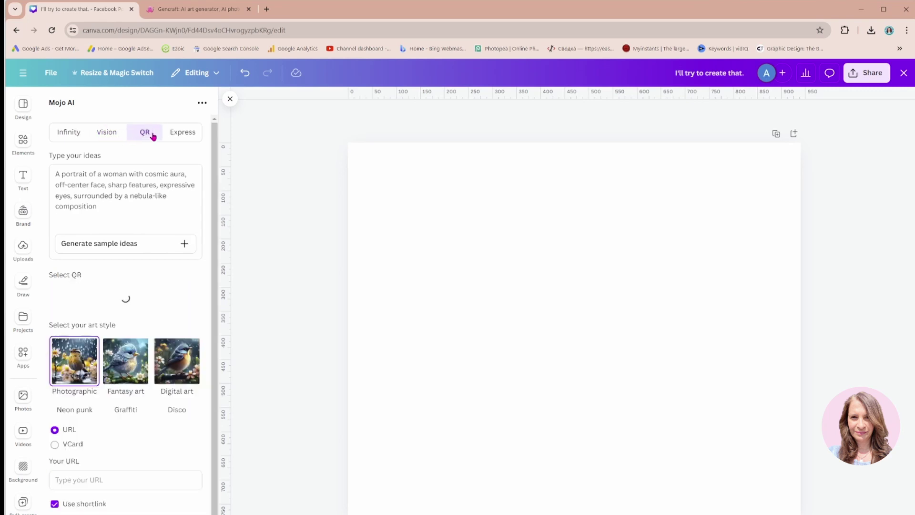
click(176, 138)
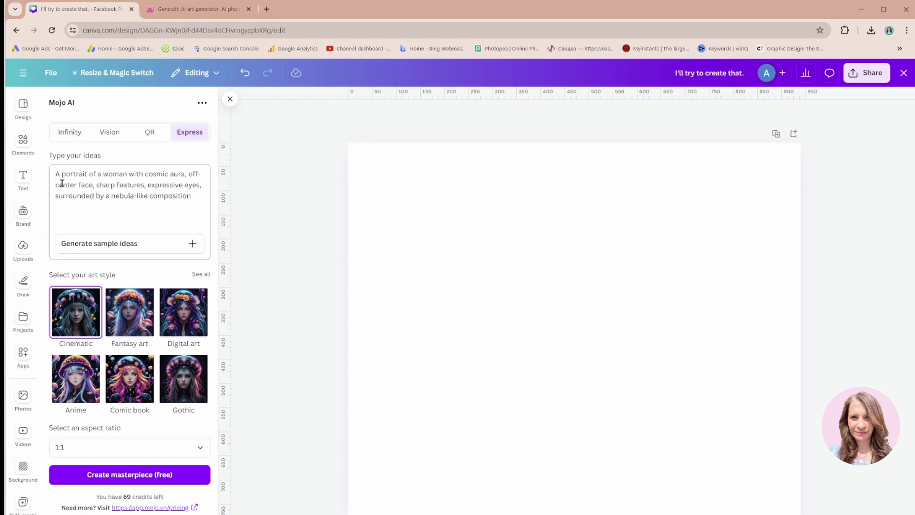
- Generate a 1:1 Fantasy art bear image with Mojo AI's Infinity mode from the pasted prompt
drag(55, 173, 201, 192)
text(Create a 3D illustration of an animated bear with a blue butterfly sitting on it's nose. The background of the image is a forest.)
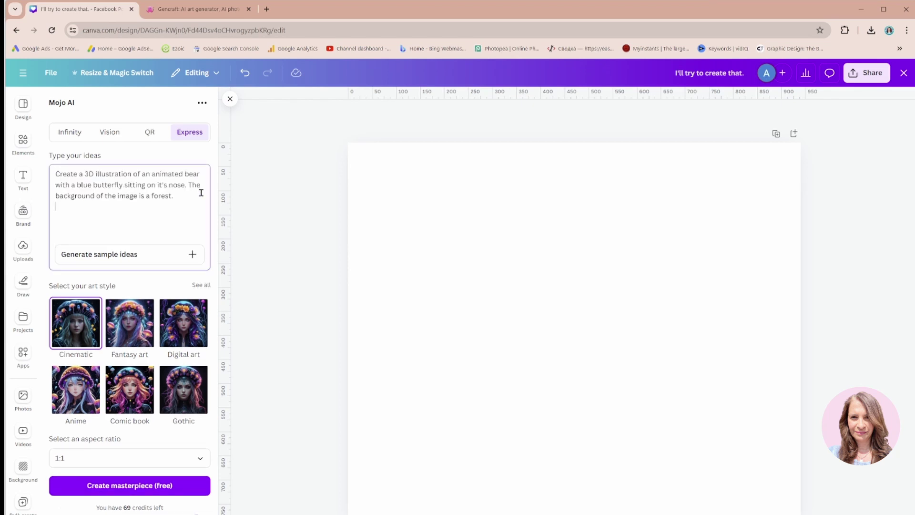
click(76, 134)
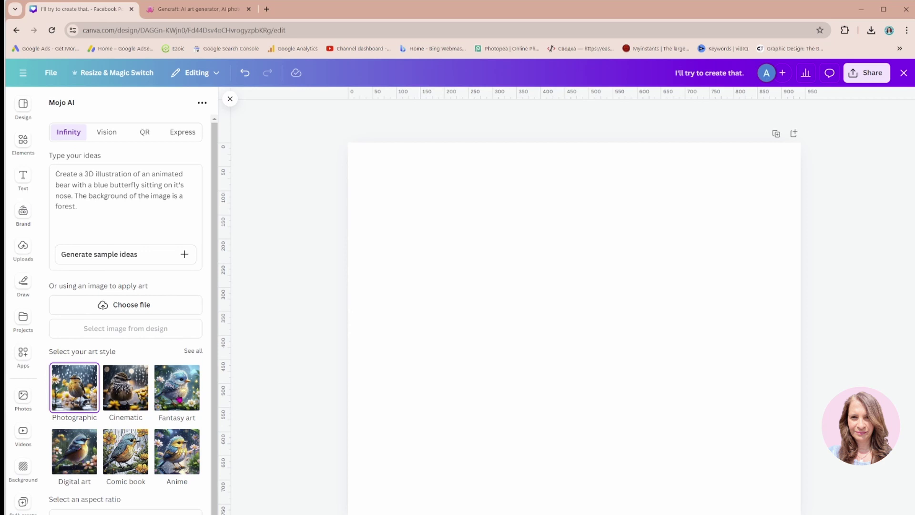
click(181, 398)
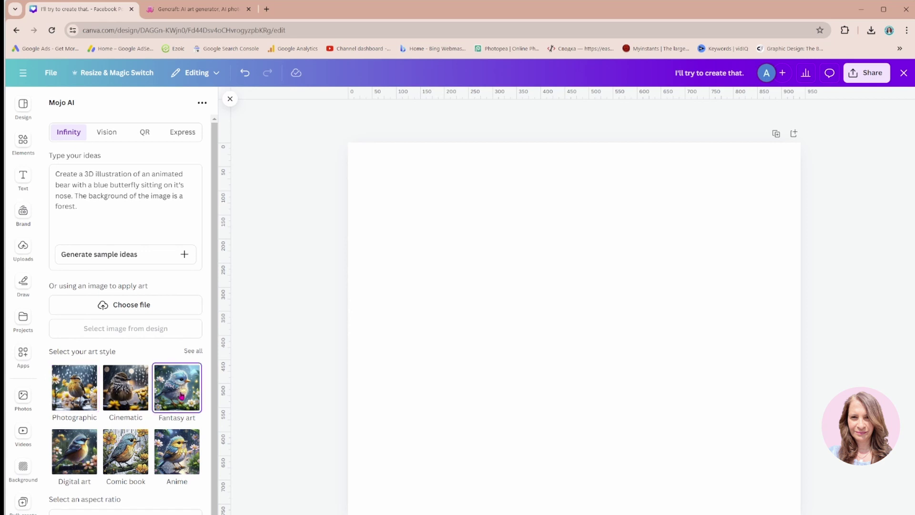
click(192, 468)
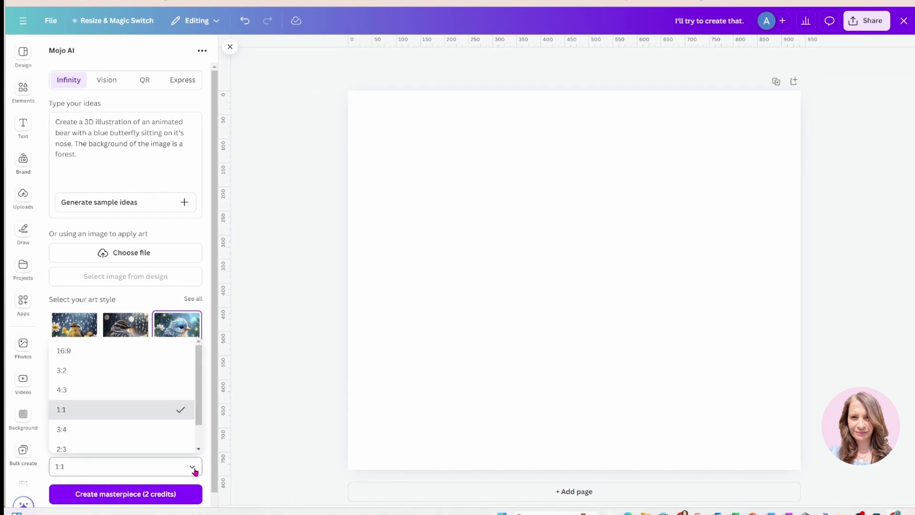
click(65, 405)
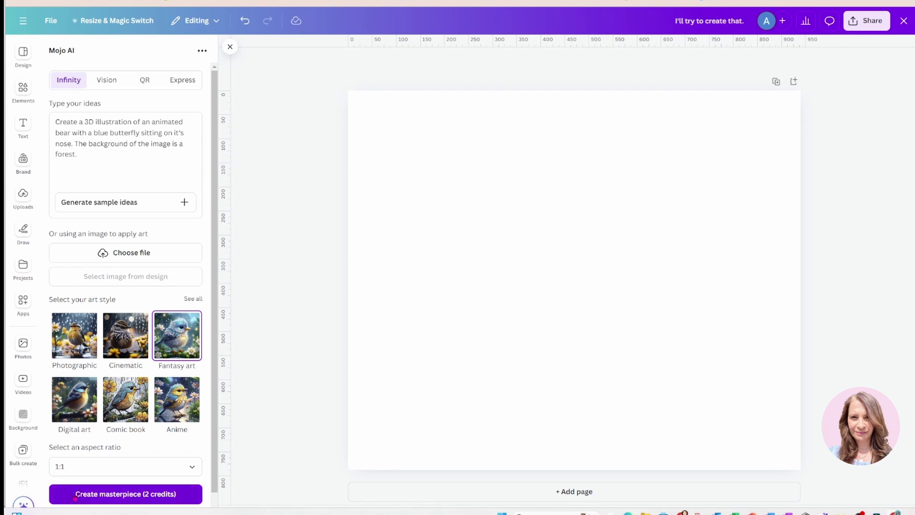
click(75, 496)
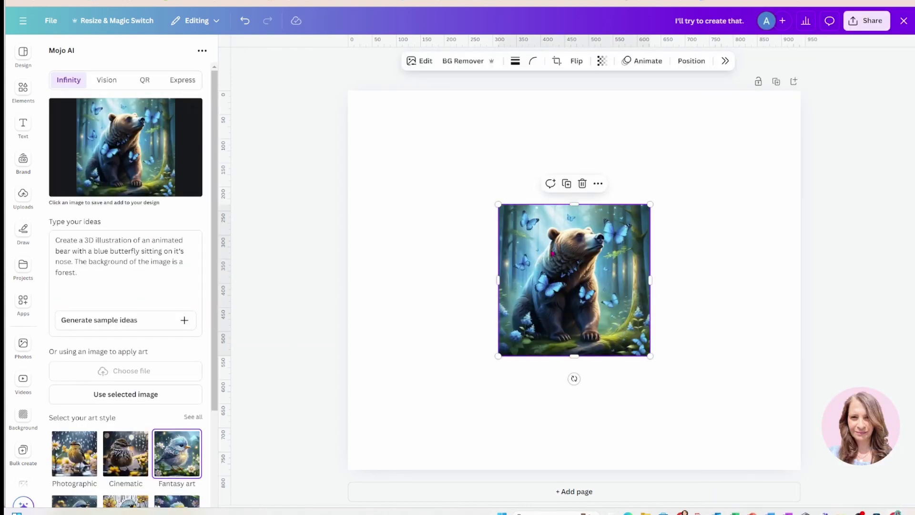
- Enlarge the generated bear image and move it into the page's top-right corner
drag(653, 206, 710, 151)
drag(629, 263, 724, 207)
click(582, 336)
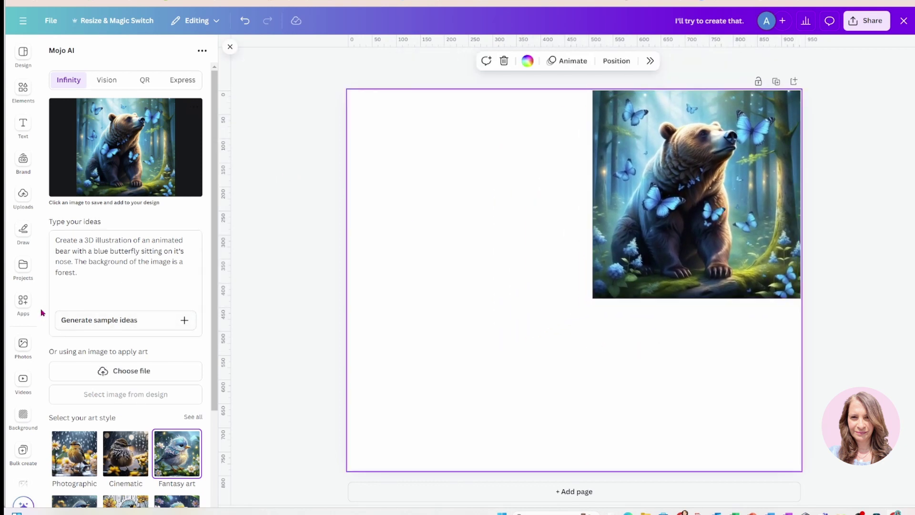
- Generate bear images in the DALL·E app from the pasted prompt and add the blue bear to the page
click(24, 301)
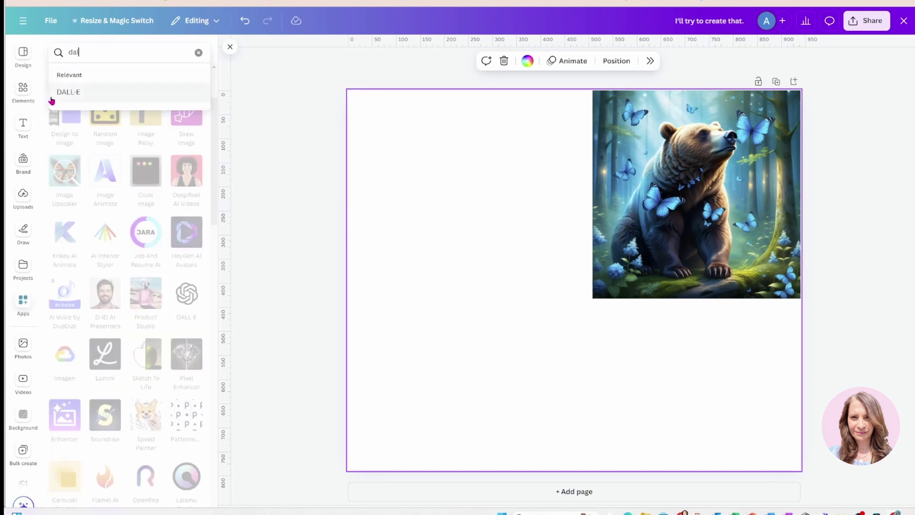
click(64, 97)
click(64, 95)
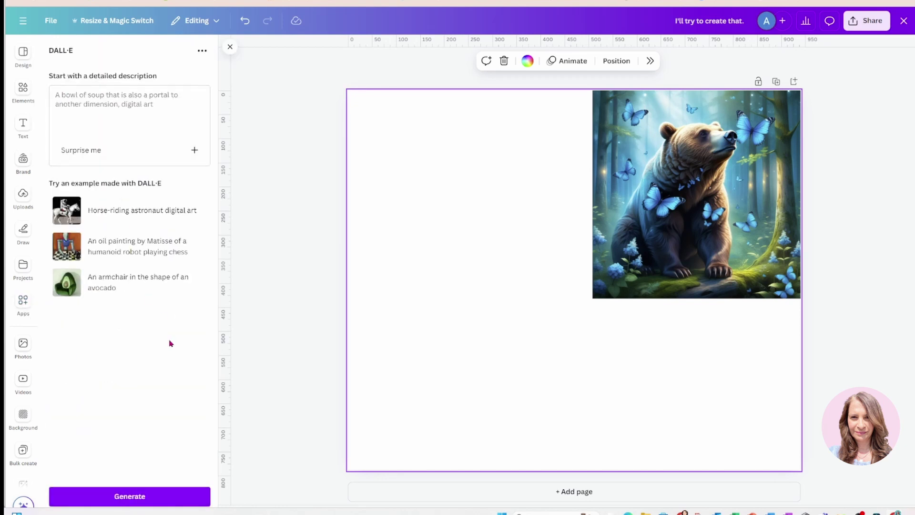
click(99, 104)
text(Create a 3D illustration of an animated bear with a blue butterfly sitting on it's nose. The background of the image is a forest.)
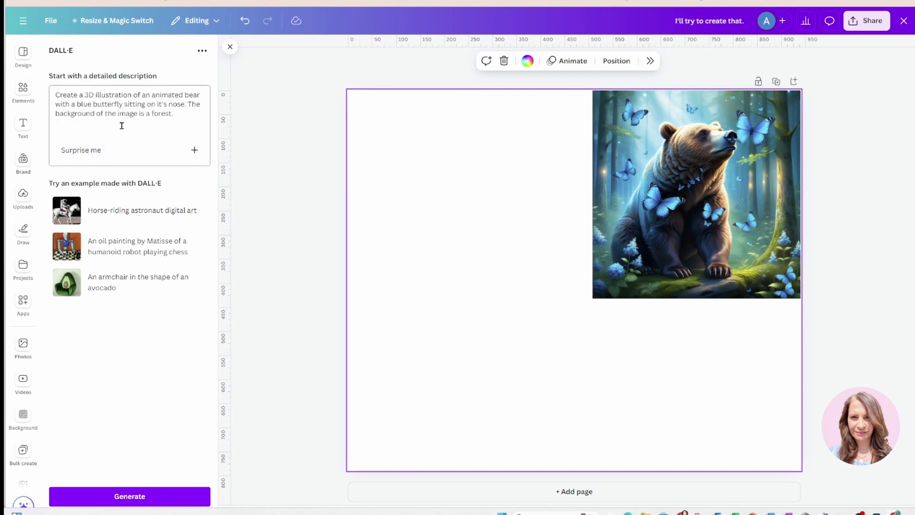
click(62, 498)
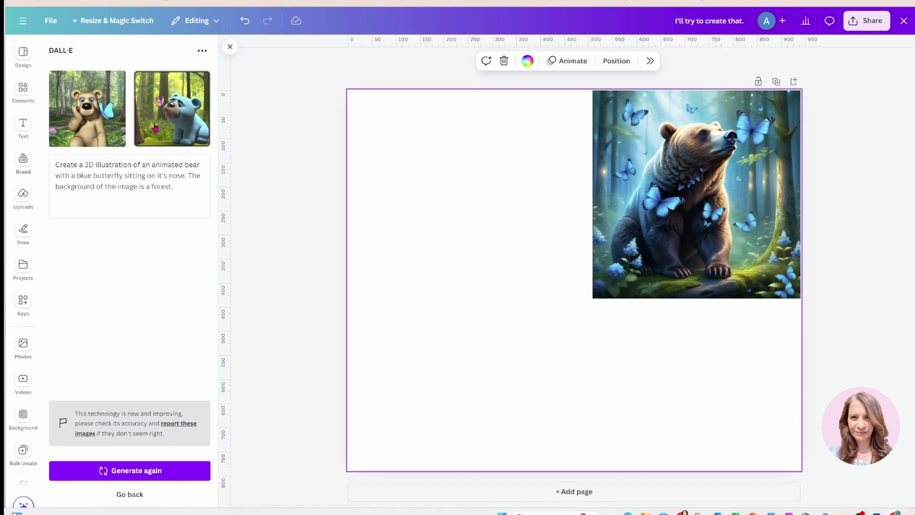
click(173, 109)
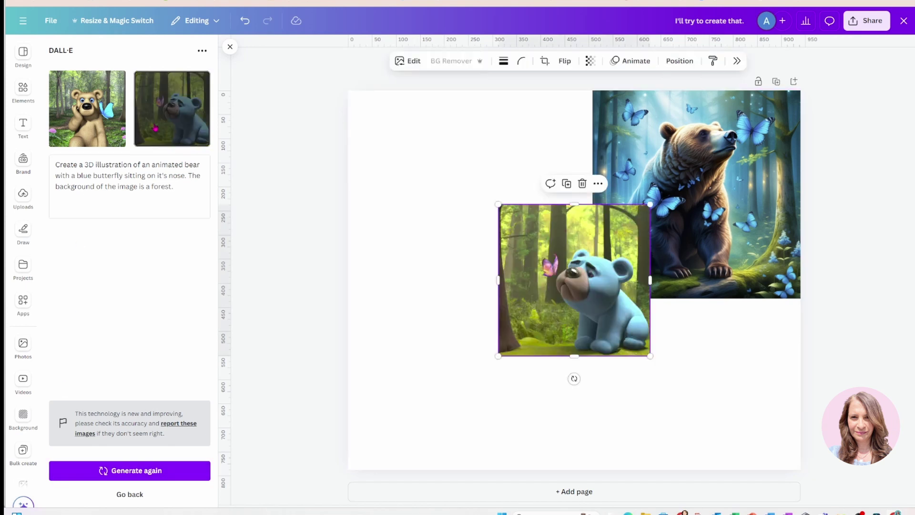
click(23, 195)
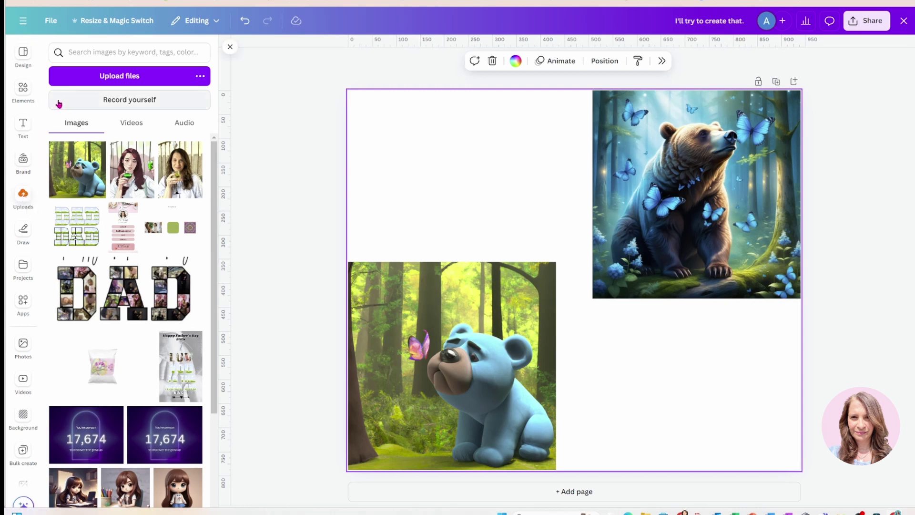
- Upload two saved bear images, including the Designer bear, and drop them onto the page
click(75, 77)
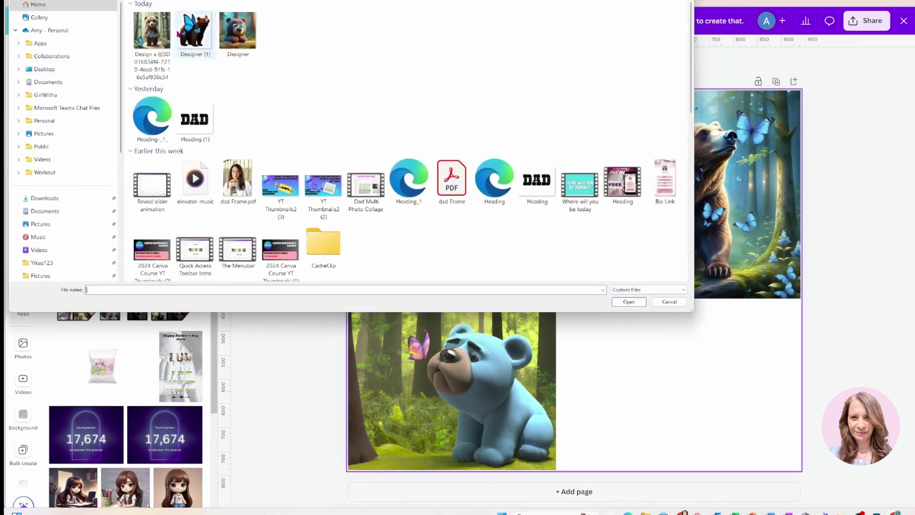
click(152, 31)
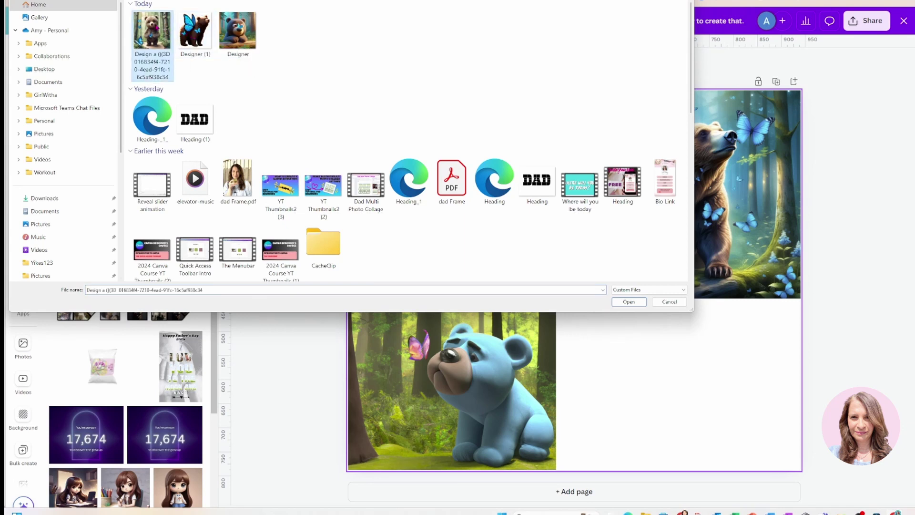
ctrl+click(238, 31)
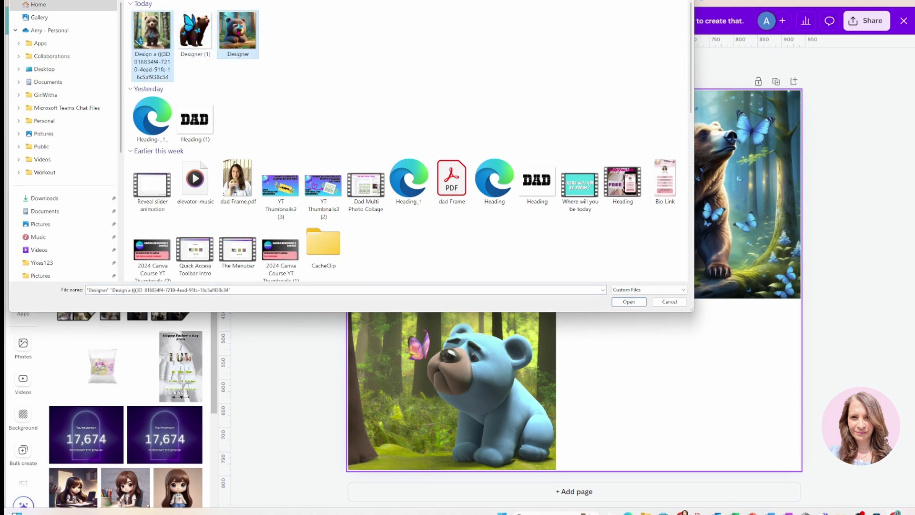
drag(237, 31, 614, 389)
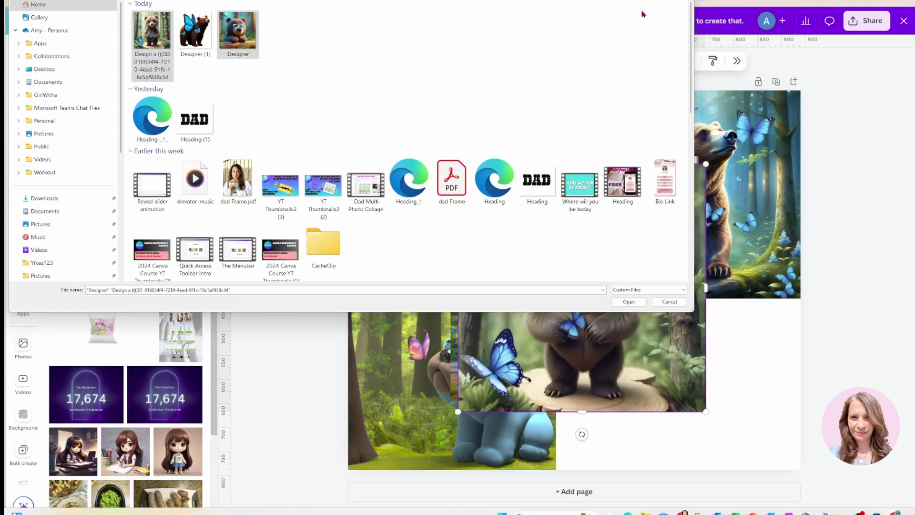
click(669, 301)
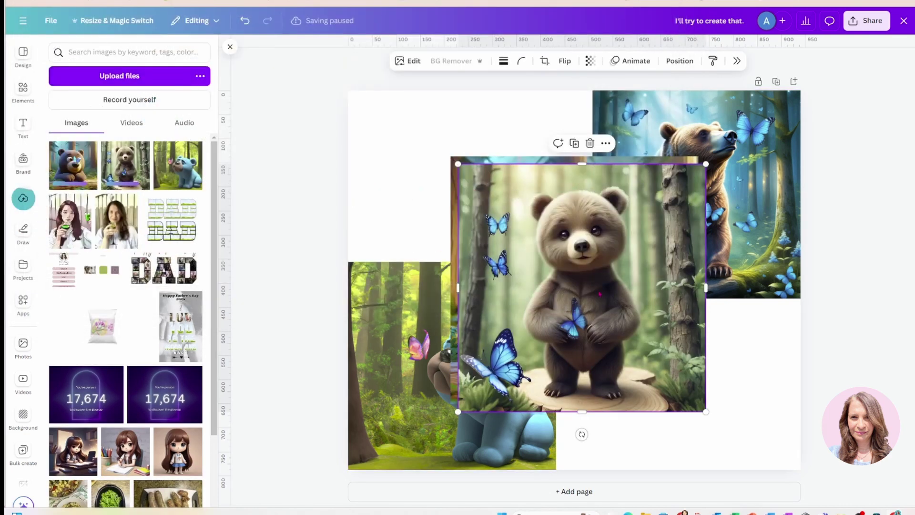
- Move and slightly shrink the teddy bear image to fit the bottom-right cell
drag(598, 289, 688, 328)
click(315, 229)
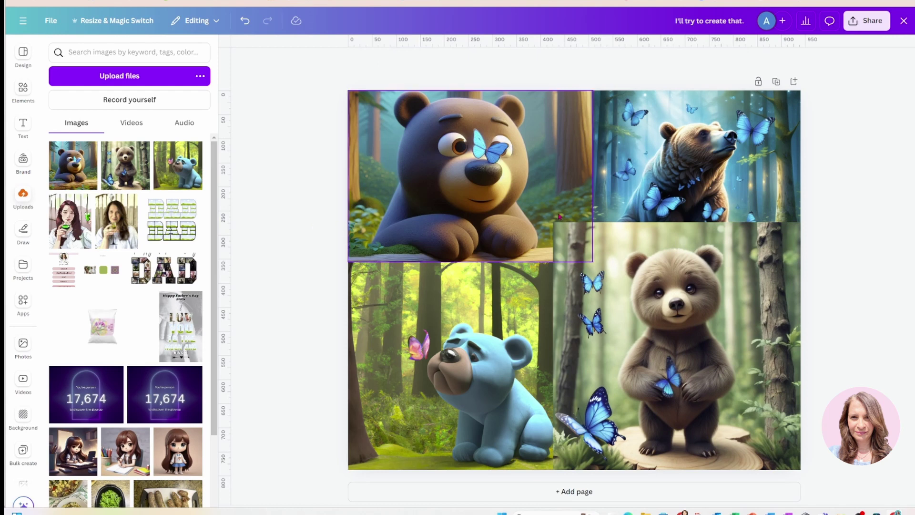
click(620, 239)
mouse_move(554, 223)
mouse_down()
mouse_move(578, 247)
mouse_move(563, 231)
mouse_move(547, 237)
mouse_up()
click(321, 206)
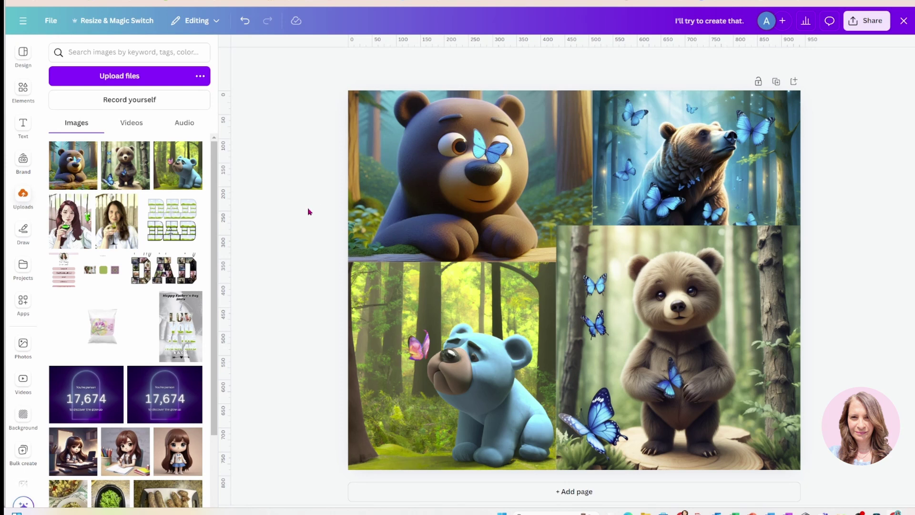
- Close the Uploads side panel to reveal the finished two-by-two bear collage
click(230, 47)
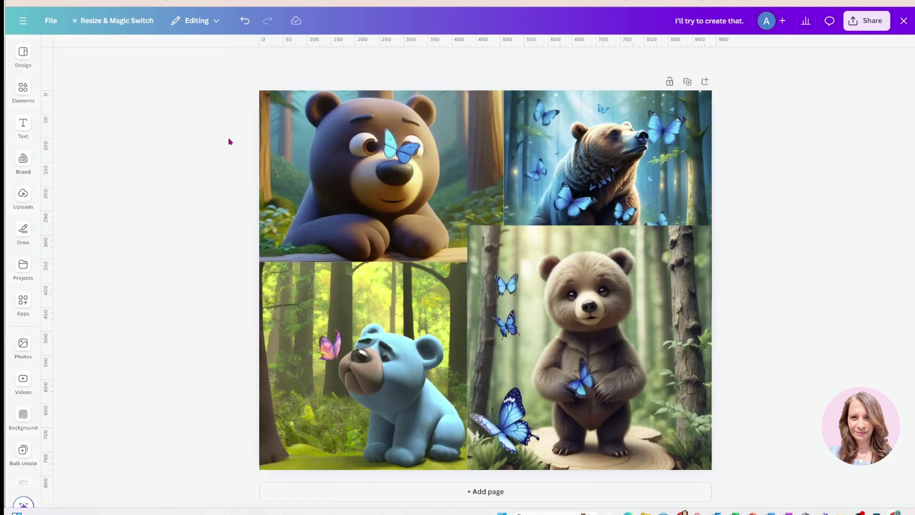